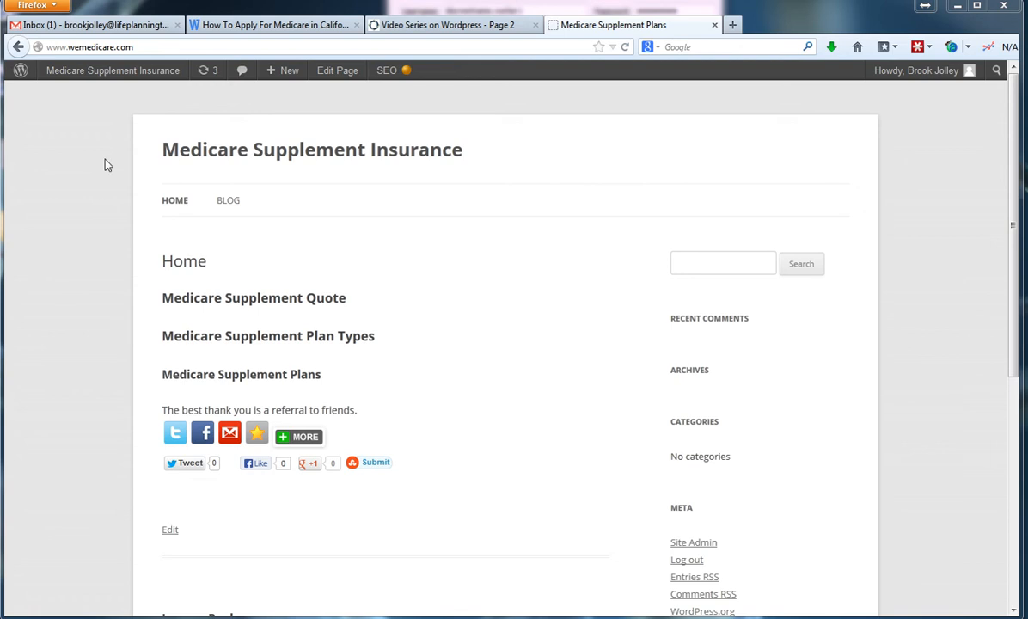
Open the site's theme management and go to the page for installing a theme from an uploaded zip file
{"action": "mouse_move", "coordinate": [121, 69]}
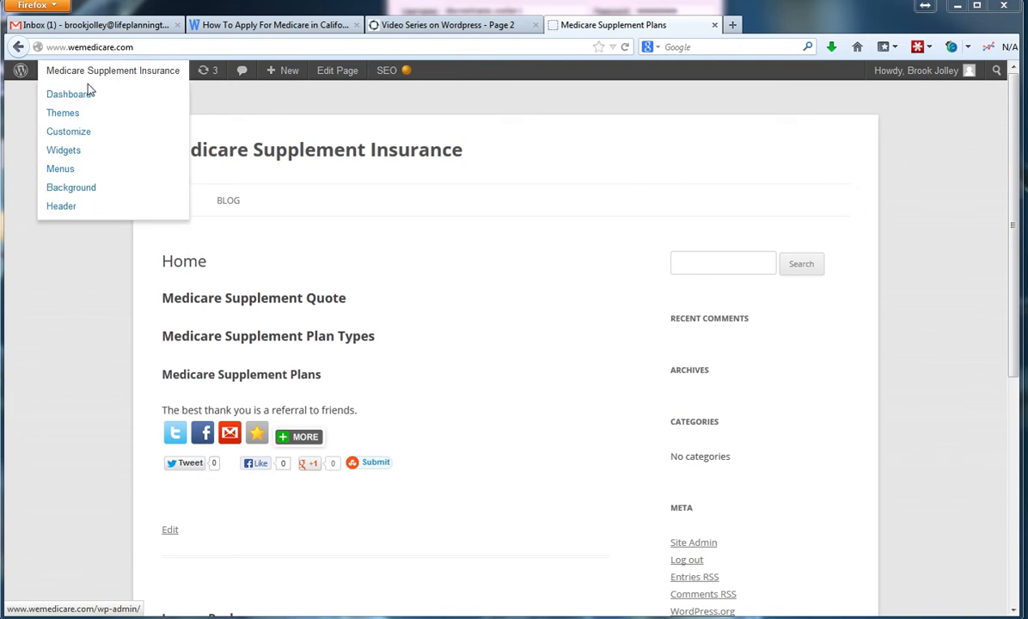
{"action": "left_click", "coordinate": [78, 117]}
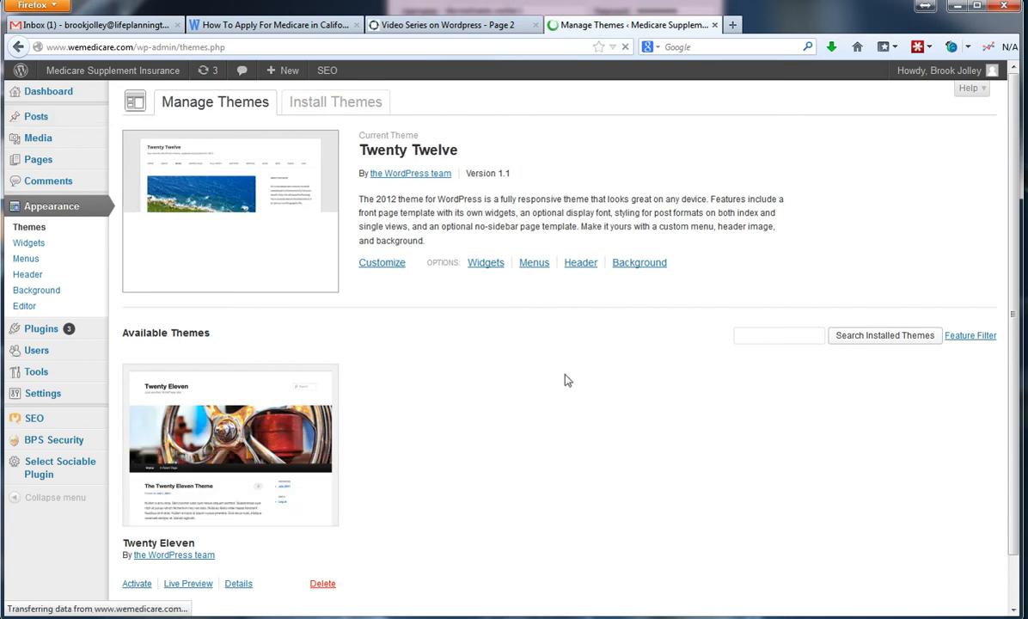
{"action": "scroll", "coordinate": [559, 374], "scroll_direction": "down", "scroll_amount": 1}
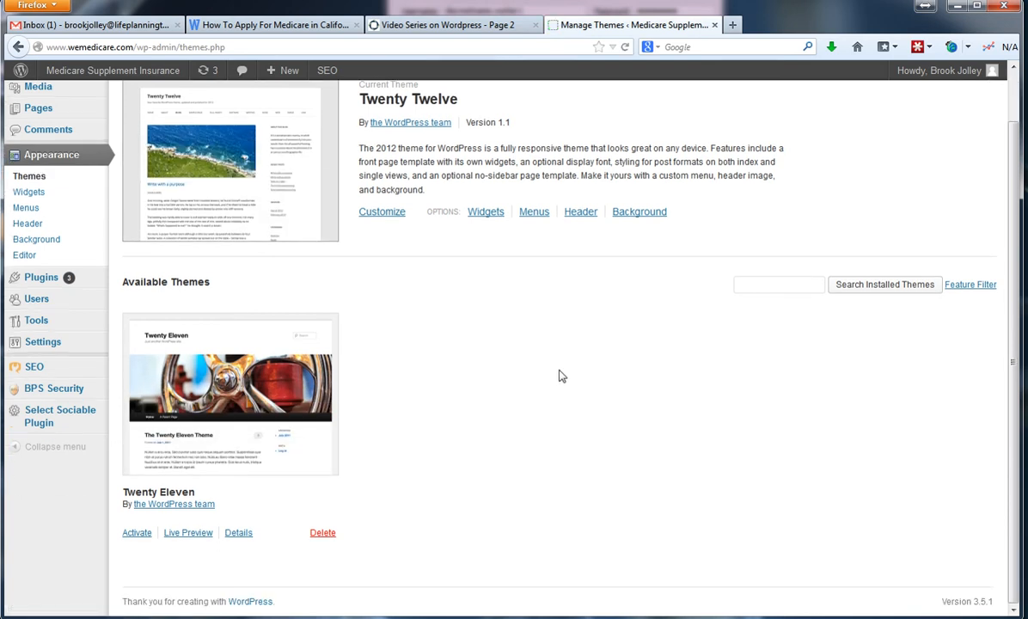
{"action": "scroll", "coordinate": [559, 374], "scroll_direction": "up", "scroll_amount": 1}
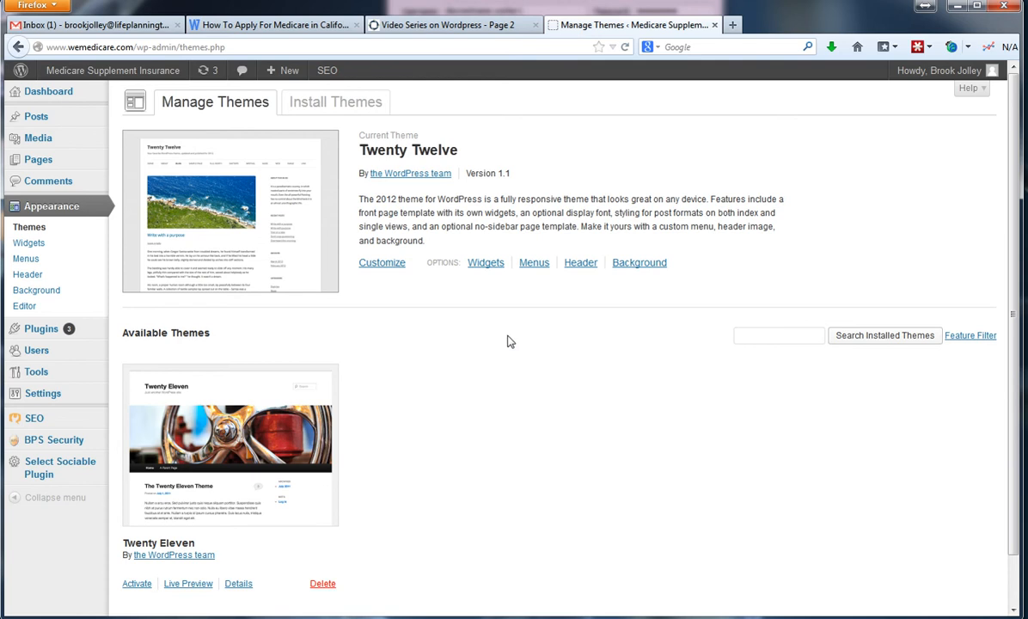
{"action": "left_click", "coordinate": [336, 103]}
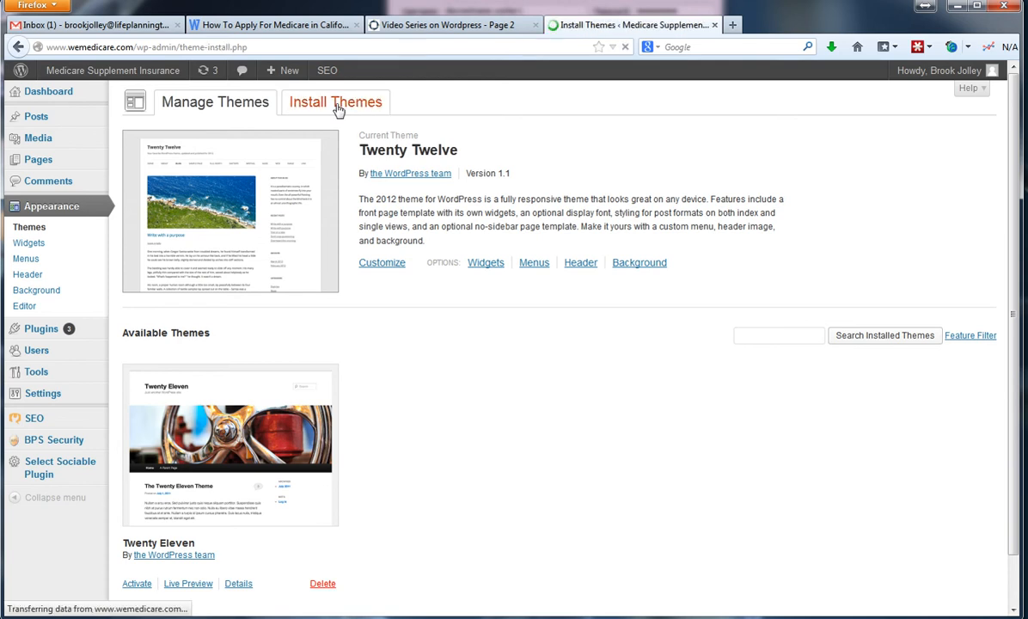
{"action": "left_click", "coordinate": [177, 133]}
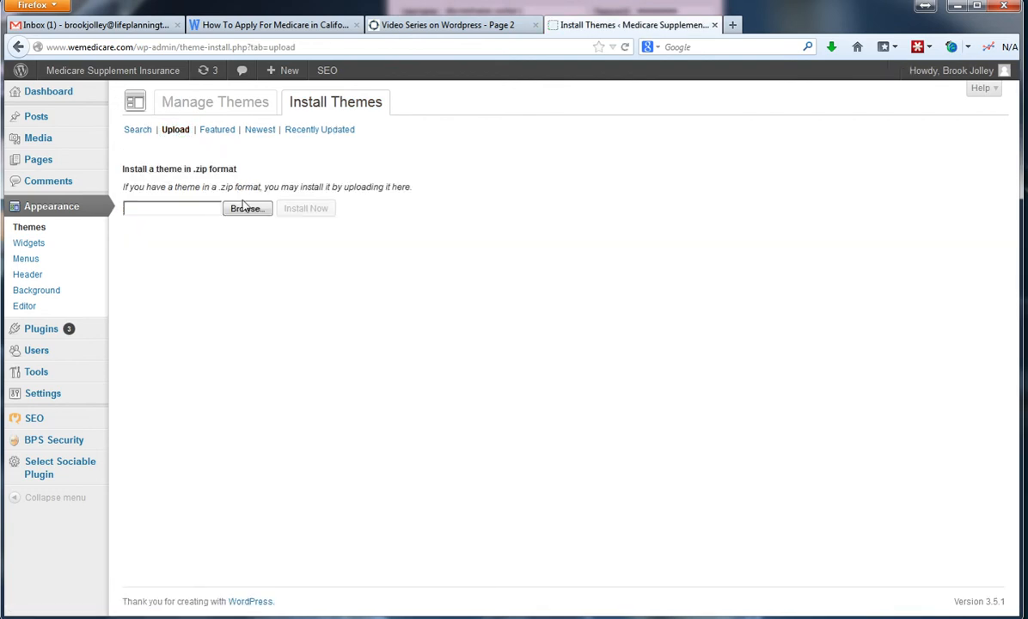
Upload headway-base-347 from the Downloads folder, install it as a theme and activate it
{"action": "left_click", "coordinate": [246, 210]}
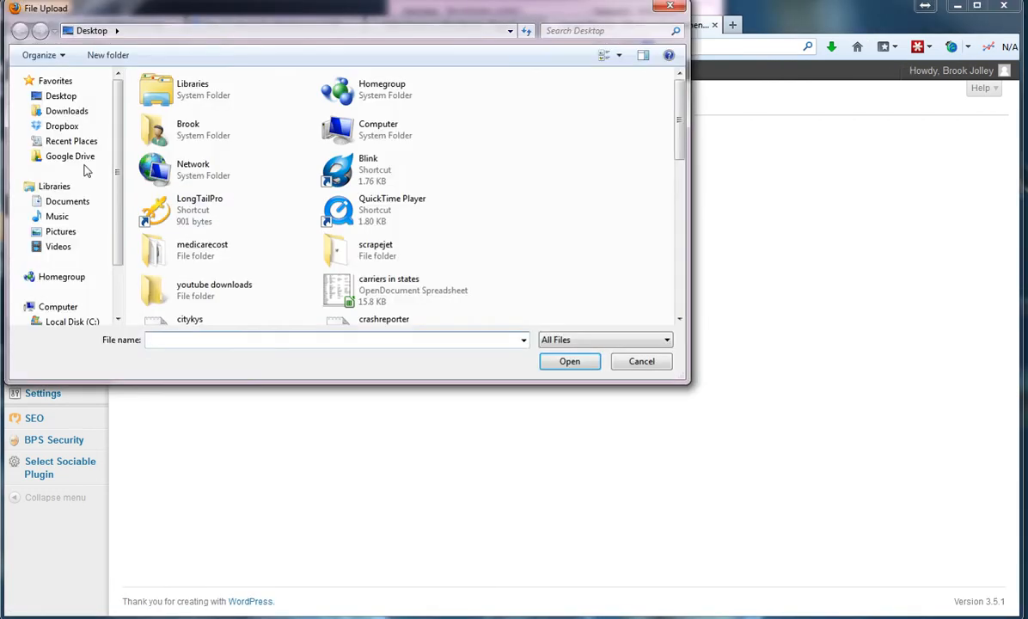
{"action": "left_click", "coordinate": [65, 111]}
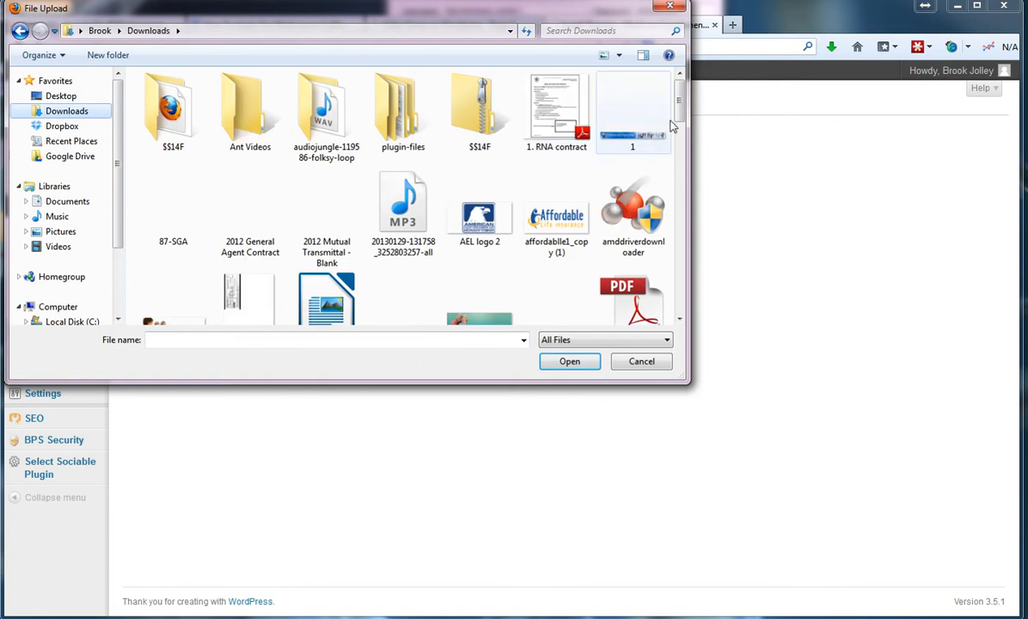
{"action": "left_click_drag", "start_coordinate": [680, 108], "coordinate": [700, 223]}
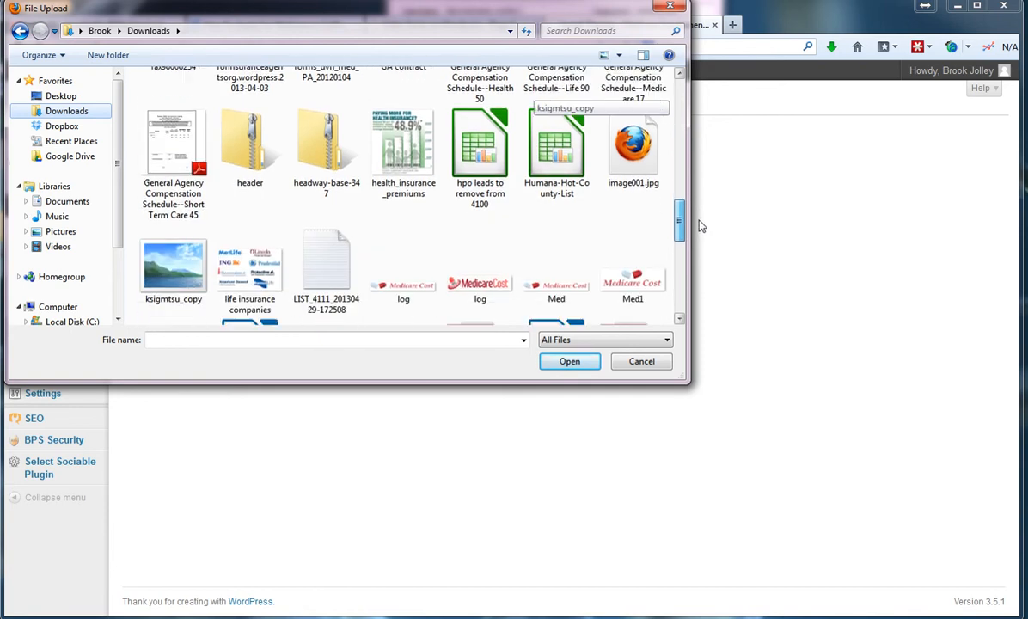
{"action": "left_click", "coordinate": [296, 148]}
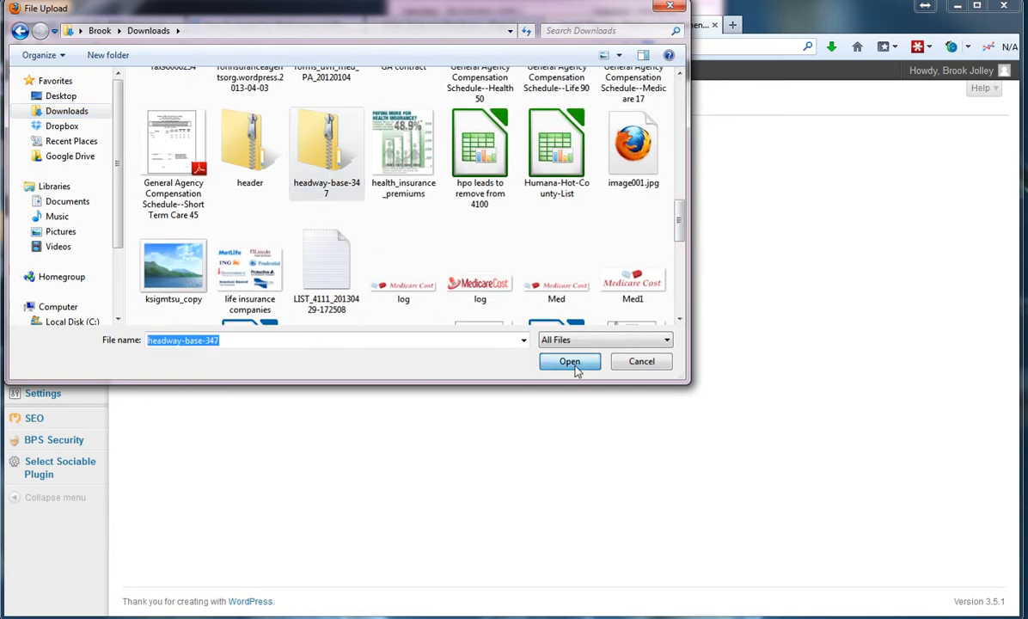
{"action": "left_click", "coordinate": [570, 361]}
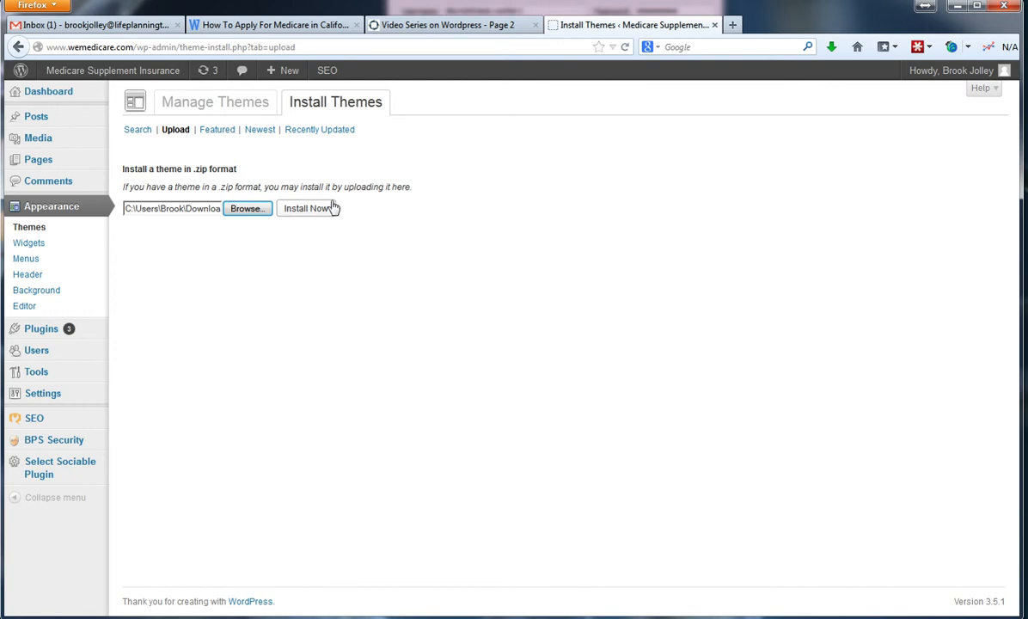
{"action": "left_click", "coordinate": [314, 208]}
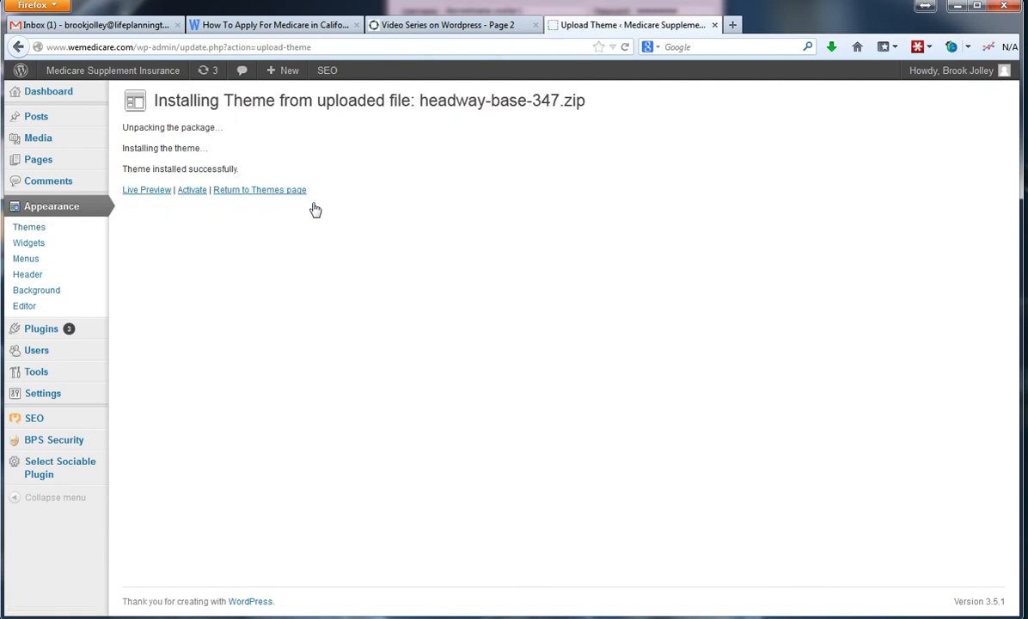
{"action": "left_click", "coordinate": [193, 190]}
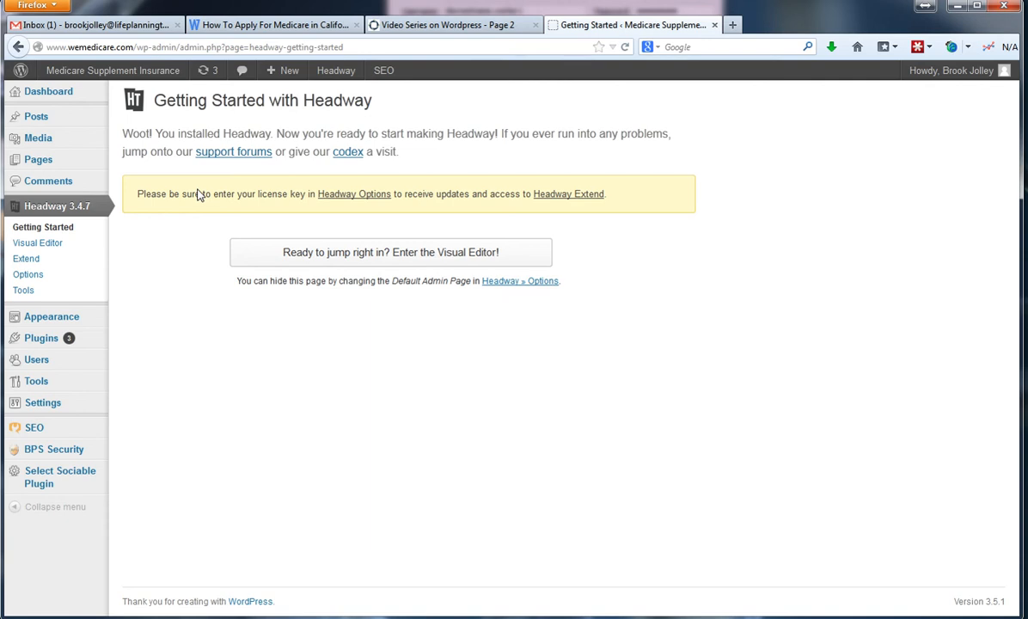
Visit the site's front page, open Headway's Visual Editor in Grid mode and dismiss the welcome tour
{"action": "left_click", "coordinate": [118, 72]}
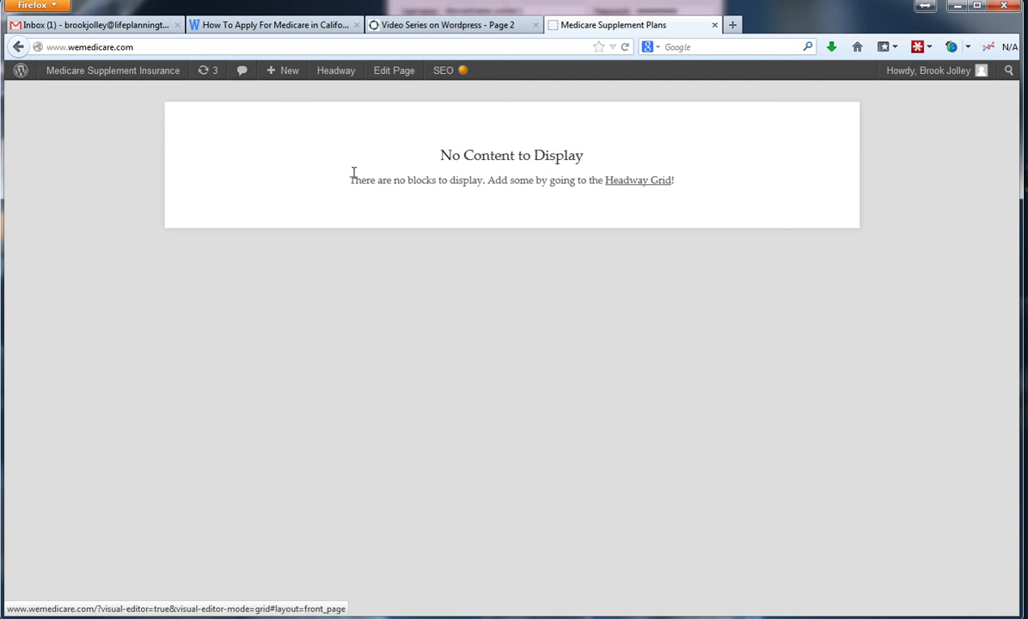
{"action": "mouse_move", "coordinate": [334, 75]}
{"action": "mouse_move", "coordinate": [352, 96]}
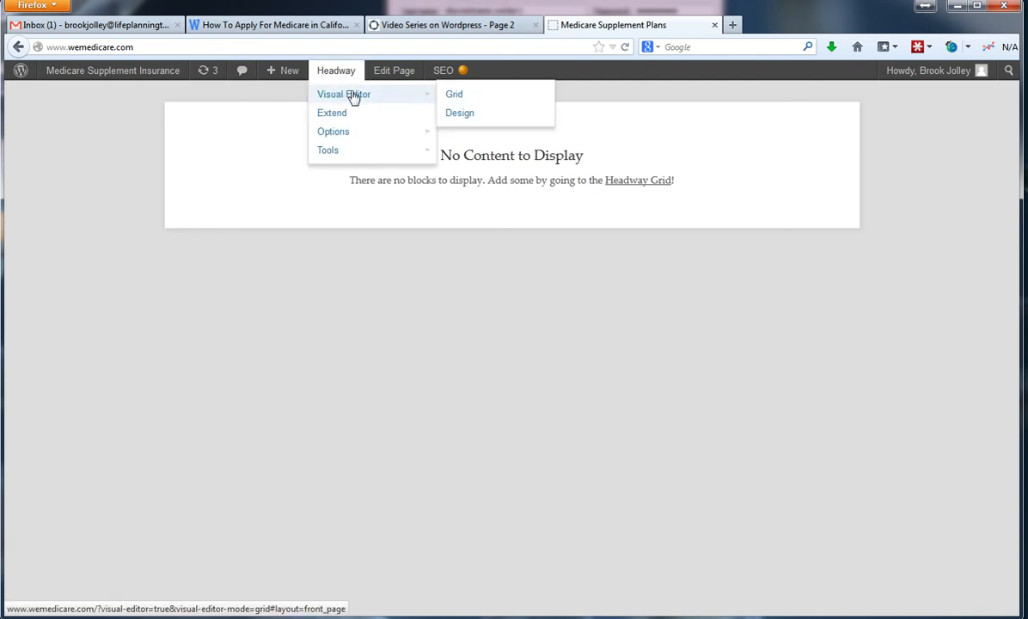
{"action": "left_click", "coordinate": [466, 100]}
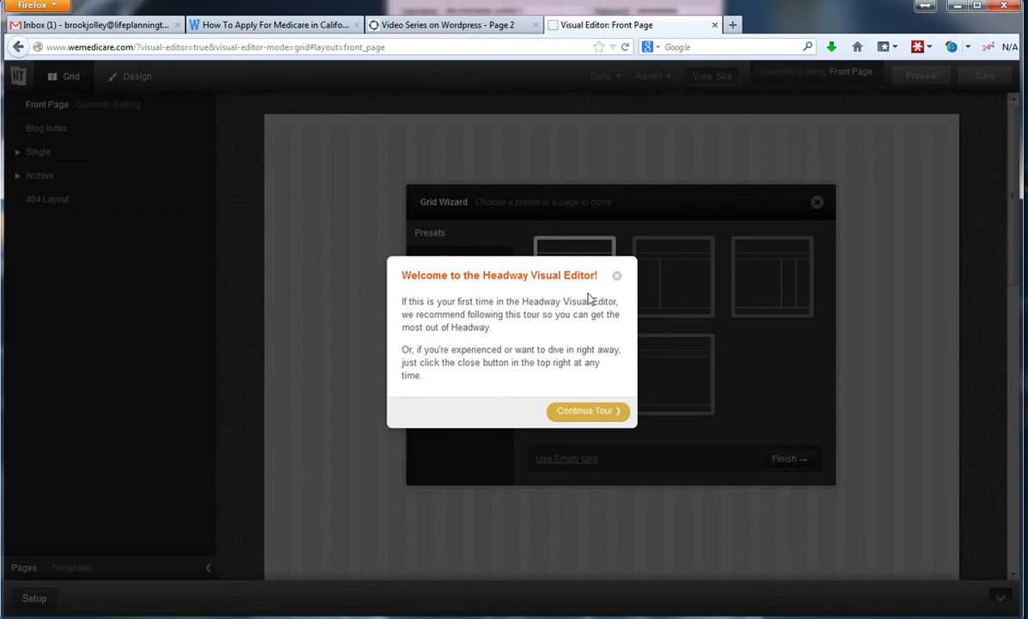
{"action": "left_click", "coordinate": [617, 280]}
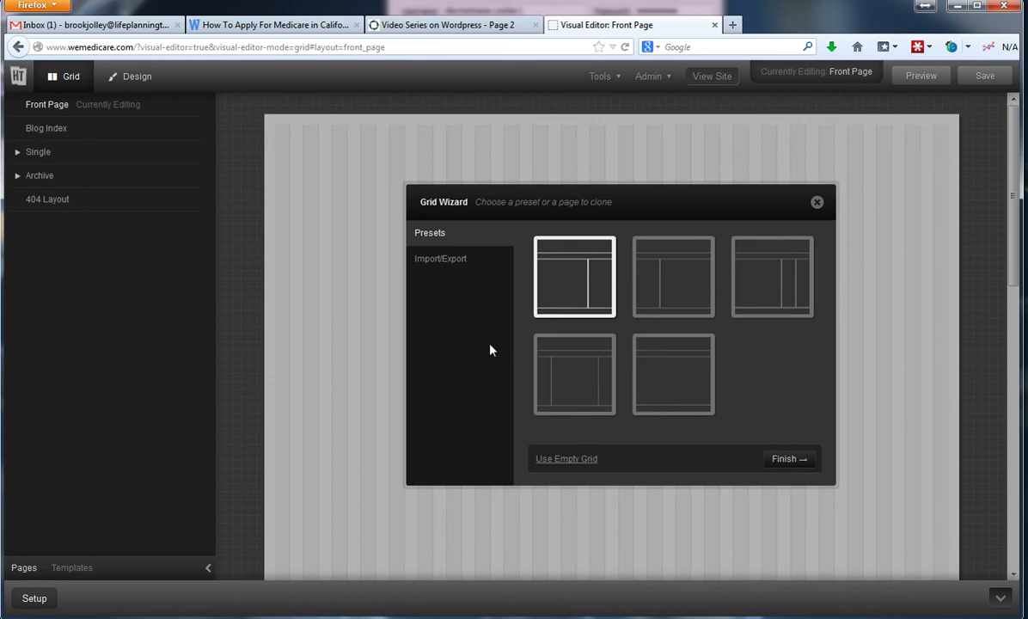
Apply the Grid Wizard preset without sidebars to the front page and save the layout
{"action": "left_click", "coordinate": [677, 375]}
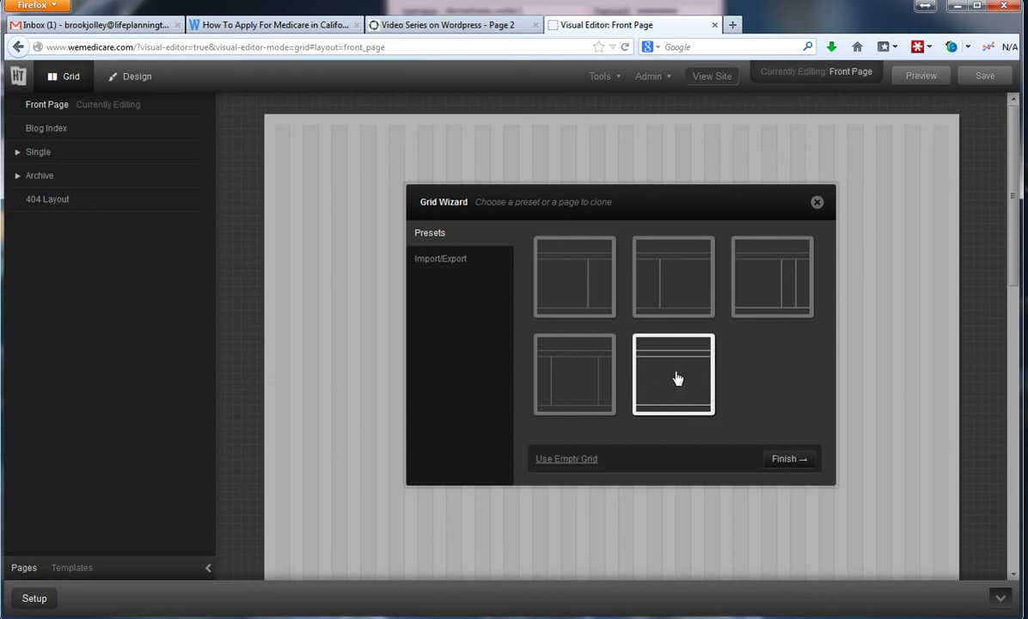
{"action": "left_click", "coordinate": [786, 460]}
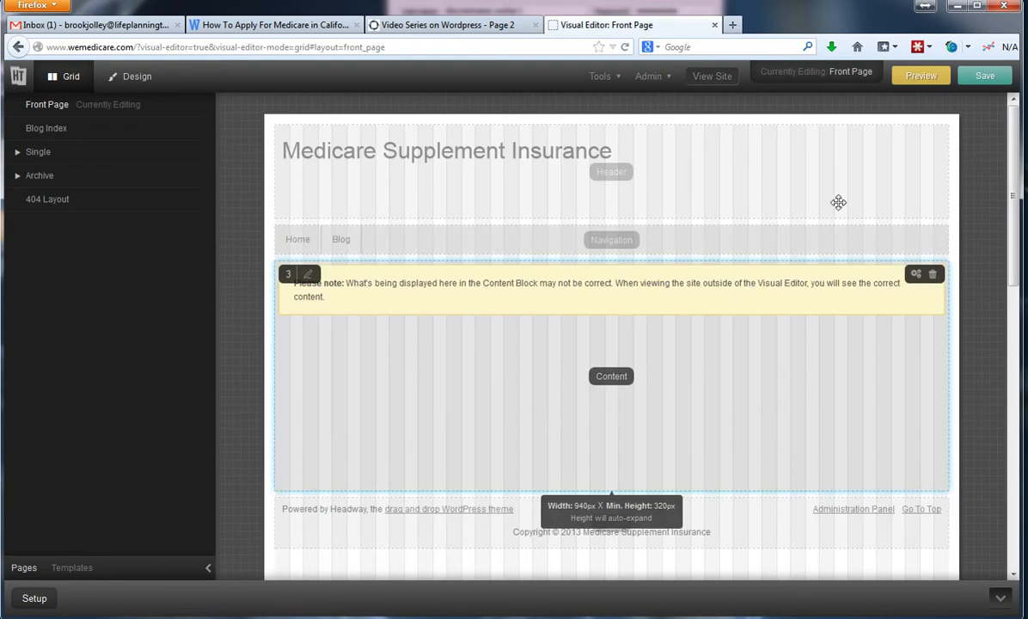
{"action": "left_click", "coordinate": [971, 77]}
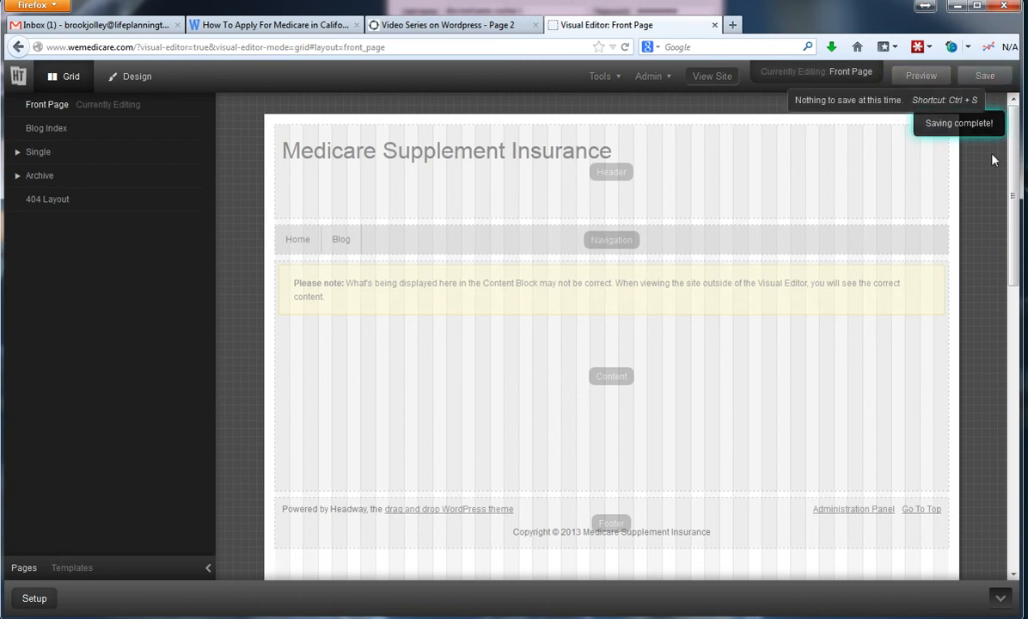
View the live site in a separate browser tab to check the new layout, then return to the Visual Editor
{"action": "right_click", "coordinate": [721, 79]}
{"action": "left_click", "coordinate": [759, 88]}
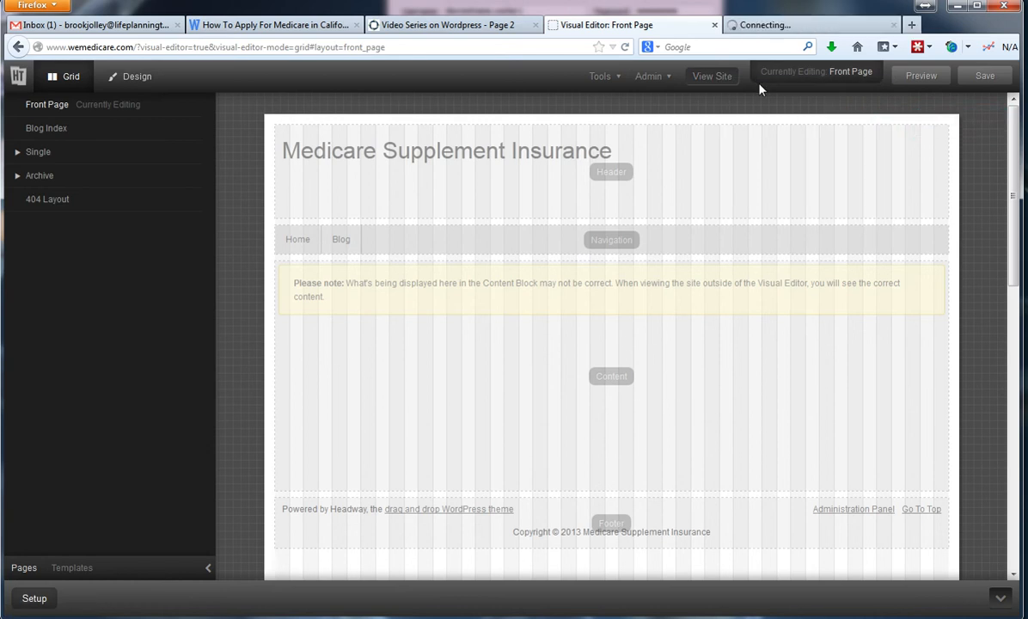
{"action": "left_click", "coordinate": [788, 28]}
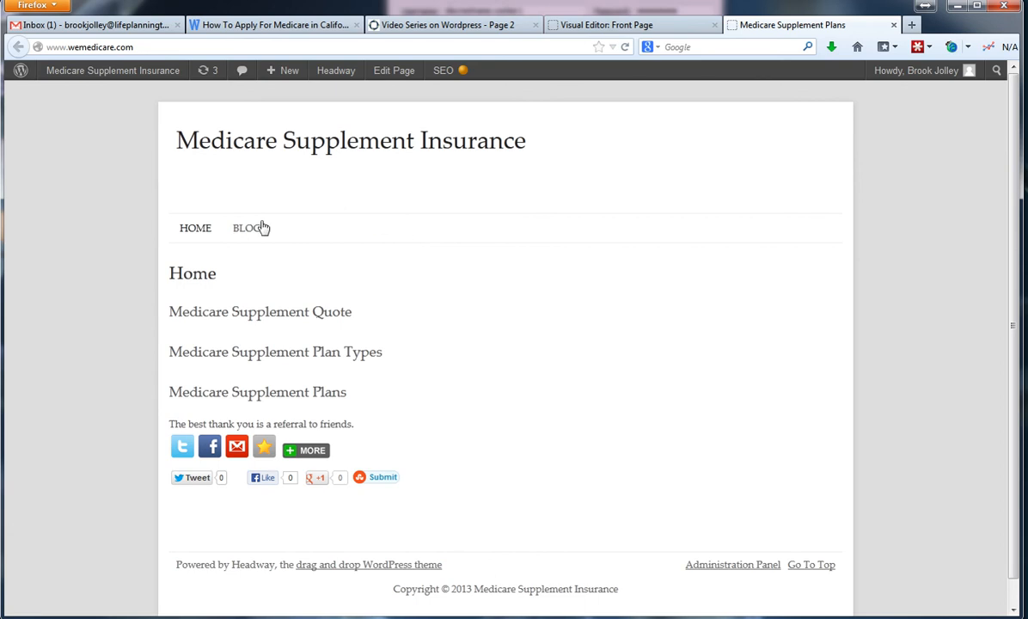
{"action": "left_click", "coordinate": [630, 26]}
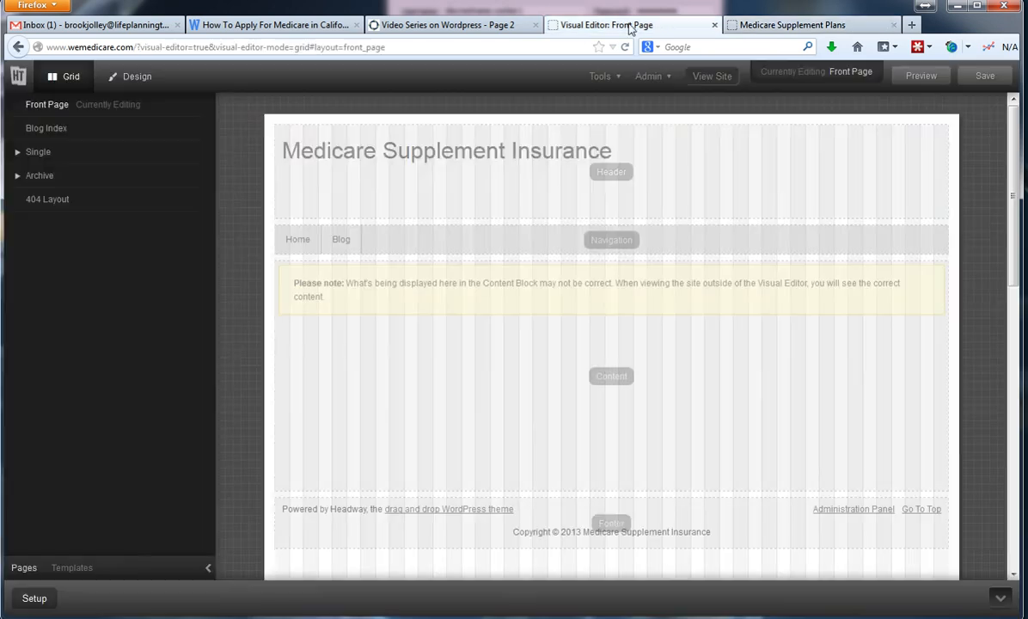
Shorten the header block to about 80 px high and move the navigation, content and footer blocks up to close the gaps
{"action": "left_click_drag", "start_coordinate": [662, 218], "coordinate": [634, 197]}
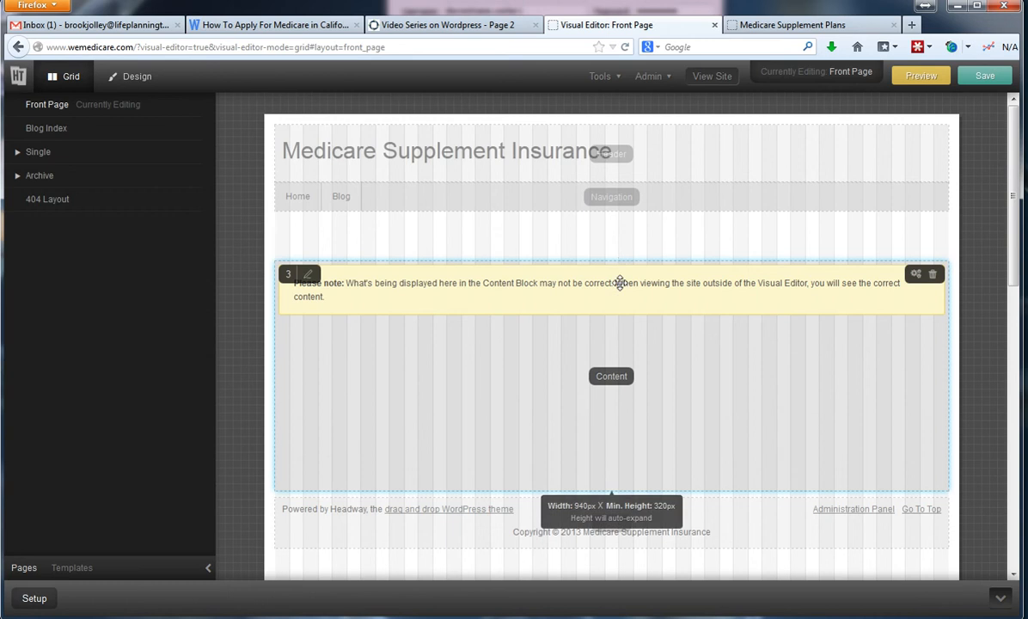
{"action": "left_click_drag", "start_coordinate": [600, 362], "coordinate": [605, 325]}
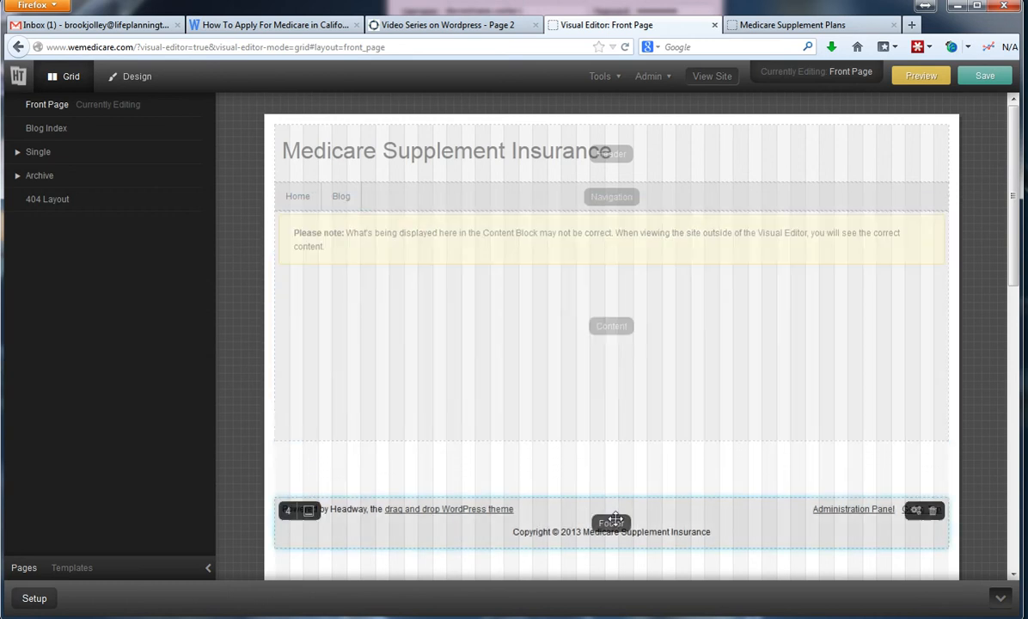
{"action": "left_click_drag", "start_coordinate": [617, 513], "coordinate": [618, 466]}
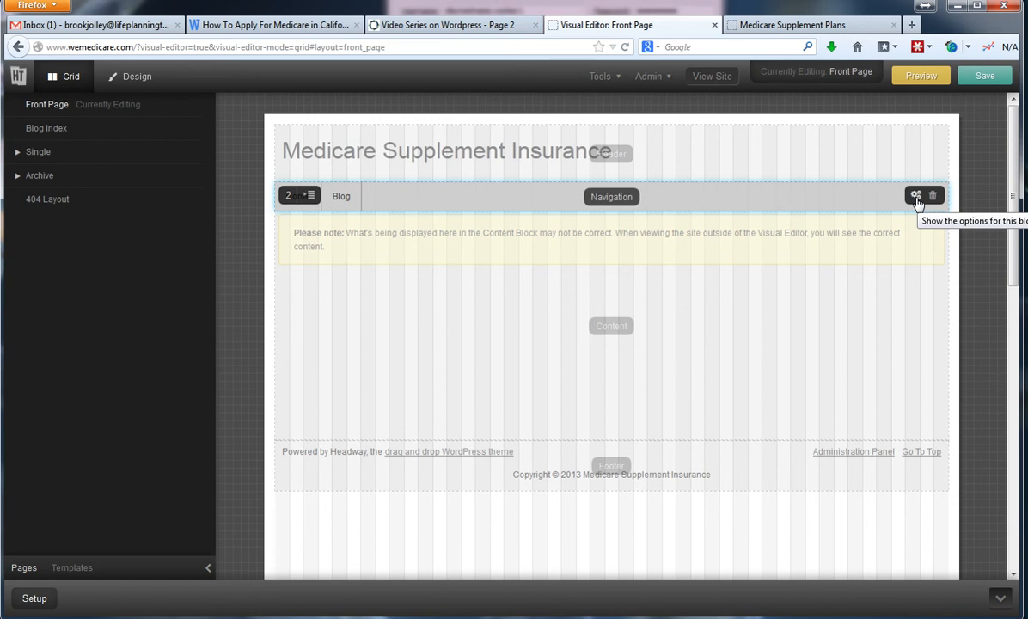
Enable Navigation Search in the navigation block's options and save the layout
{"action": "left_click", "coordinate": [916, 196]}
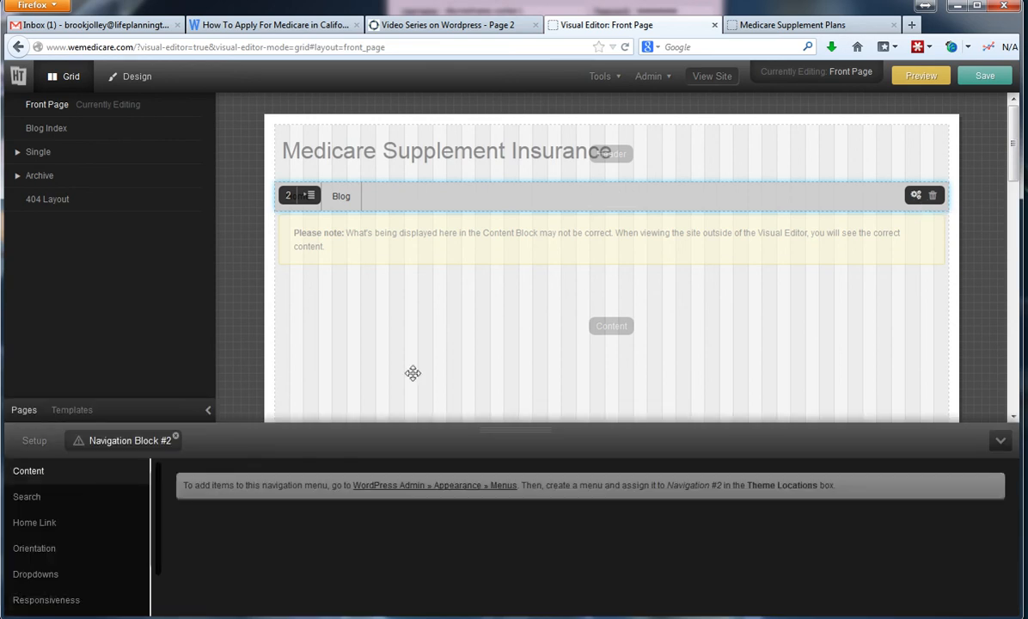
{"action": "left_click", "coordinate": [39, 497]}
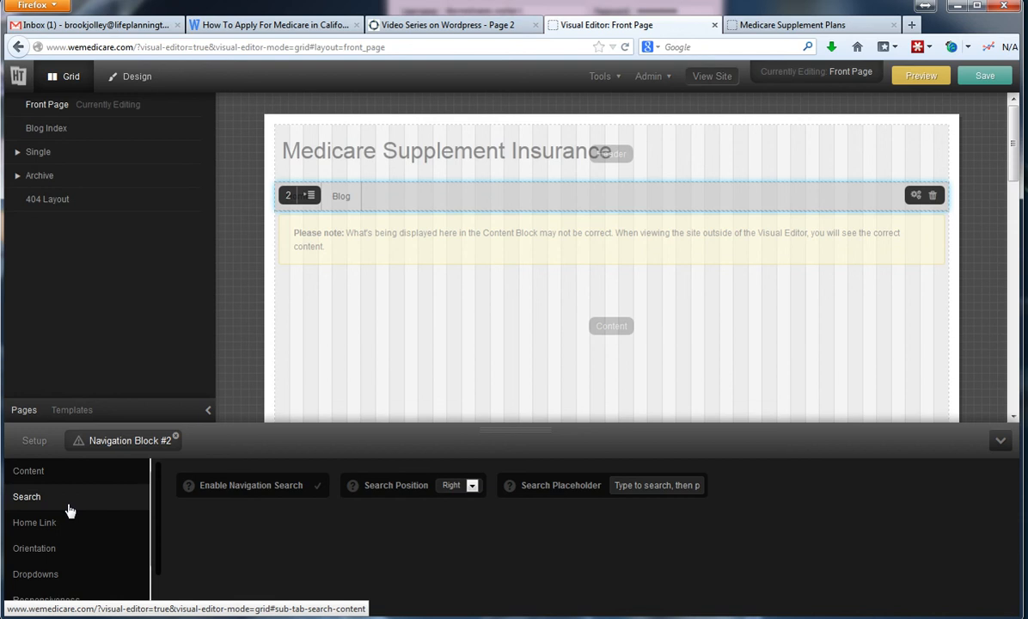
{"action": "left_click", "coordinate": [318, 487]}
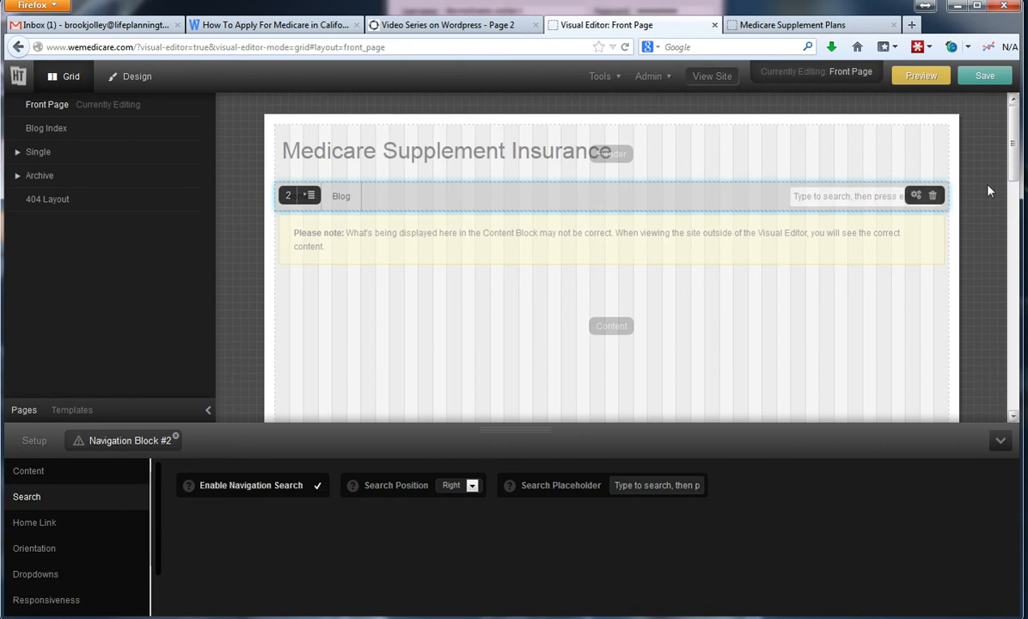
{"action": "left_click", "coordinate": [982, 79]}
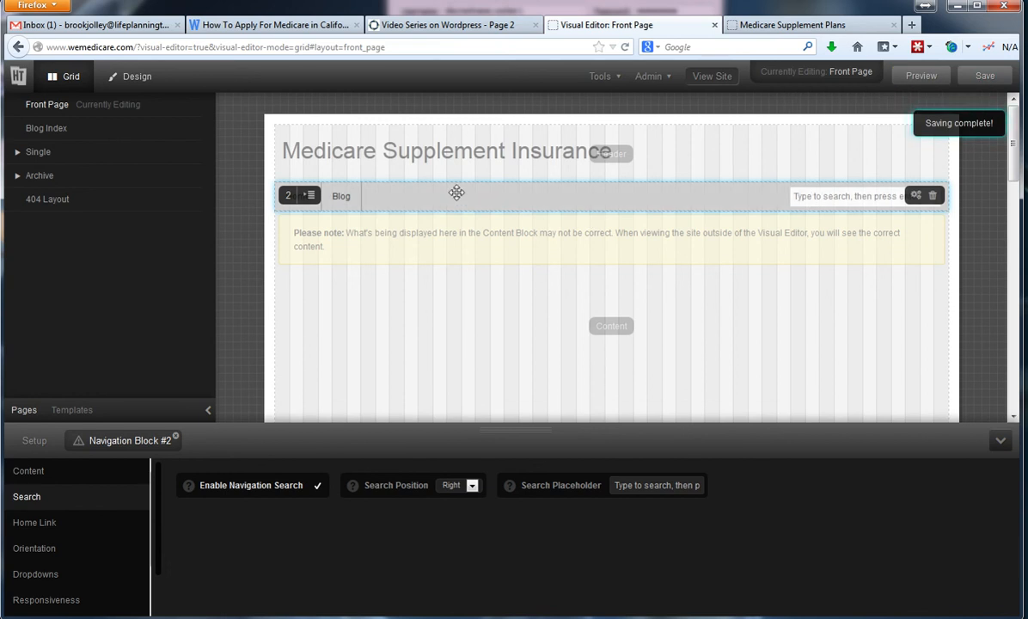
Review the grid down to the footer, reload the live front page to check the saved changes, and return to the Visual Editor
{"action": "scroll", "coordinate": [516, 310], "scroll_direction": "down", "scroll_amount": 3}
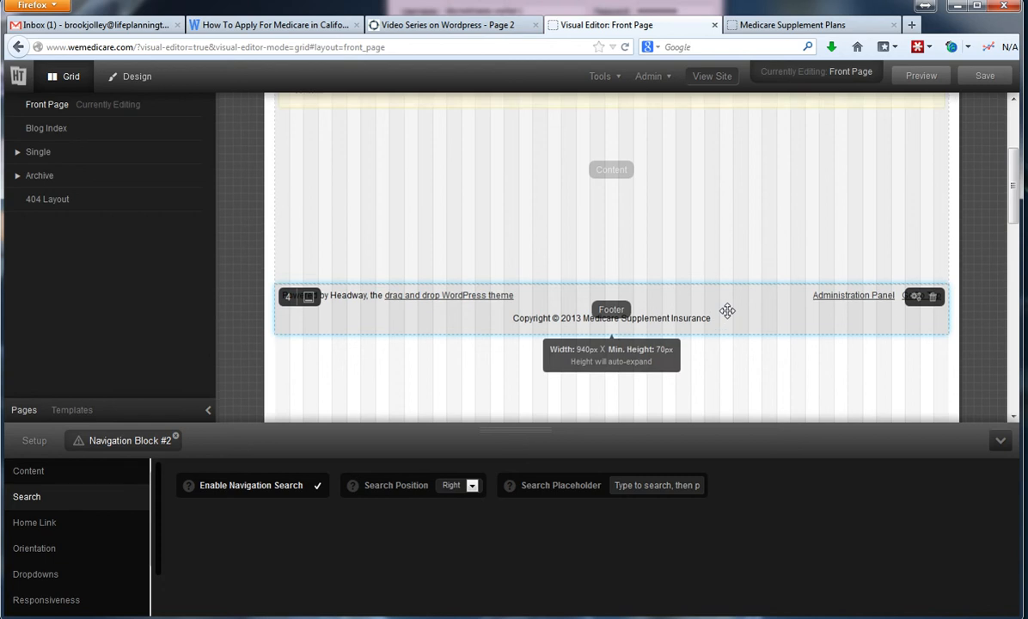
{"action": "scroll", "coordinate": [726, 310], "scroll_direction": "up", "scroll_amount": 2}
{"action": "scroll", "coordinate": [727, 310], "scroll_direction": "up", "scroll_amount": 1}
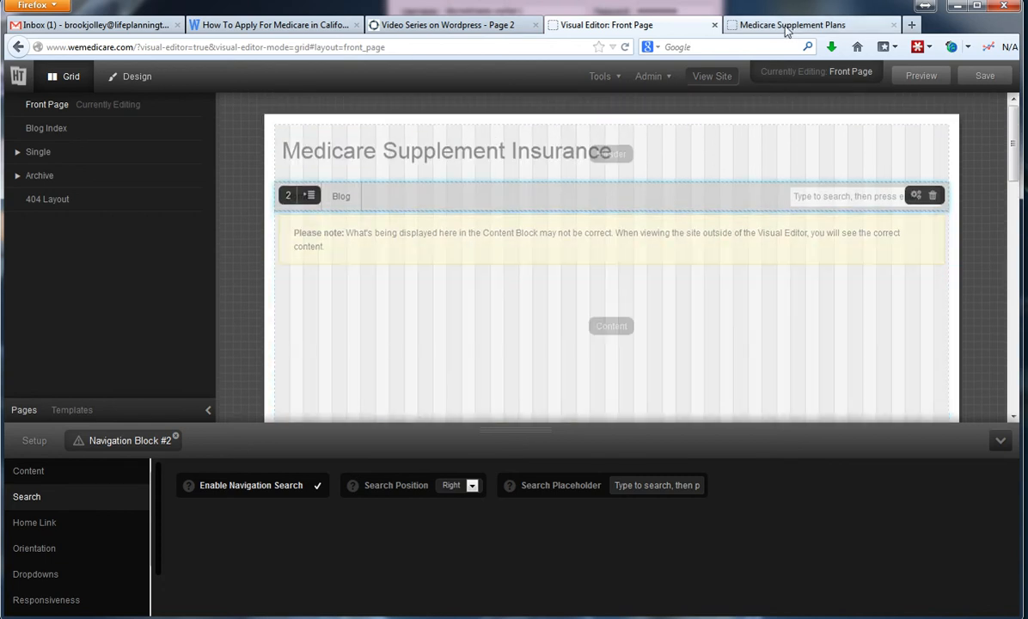
{"action": "left_click", "coordinate": [741, 27]}
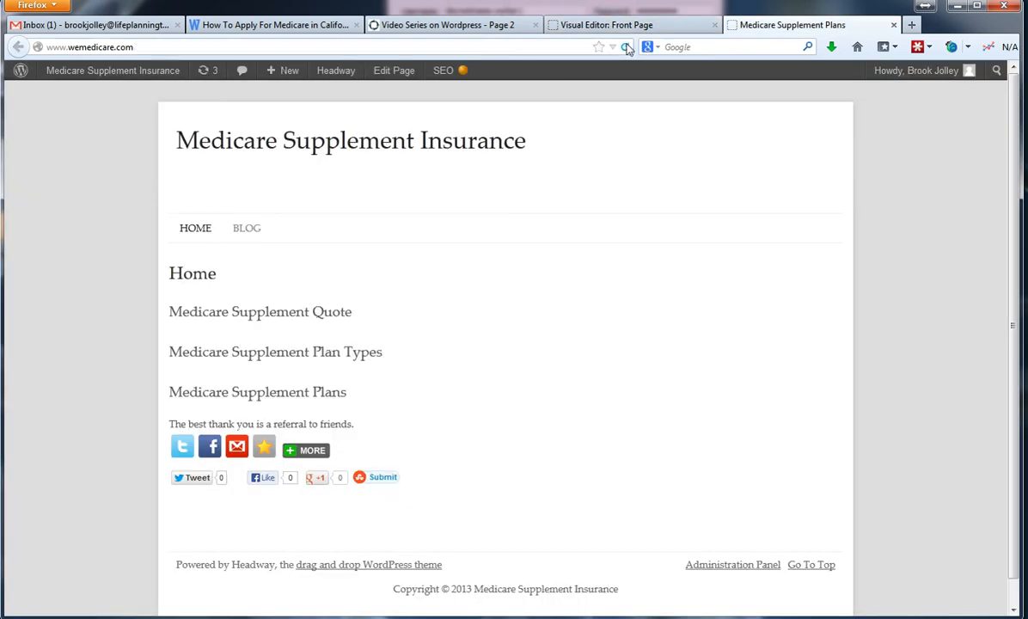
{"action": "left_click", "coordinate": [626, 48]}
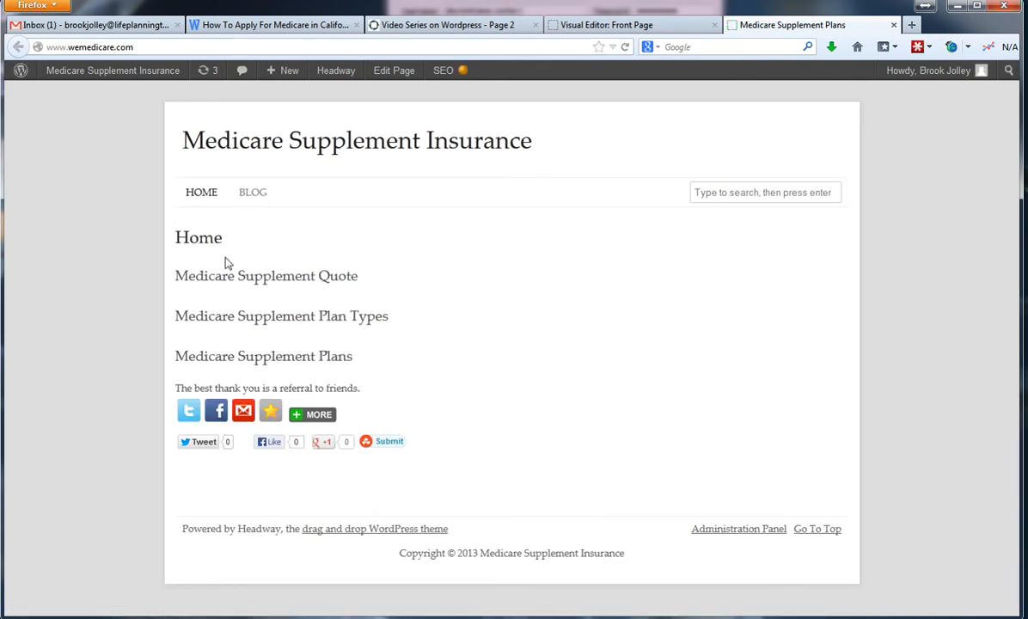
{"action": "left_click", "coordinate": [611, 33]}
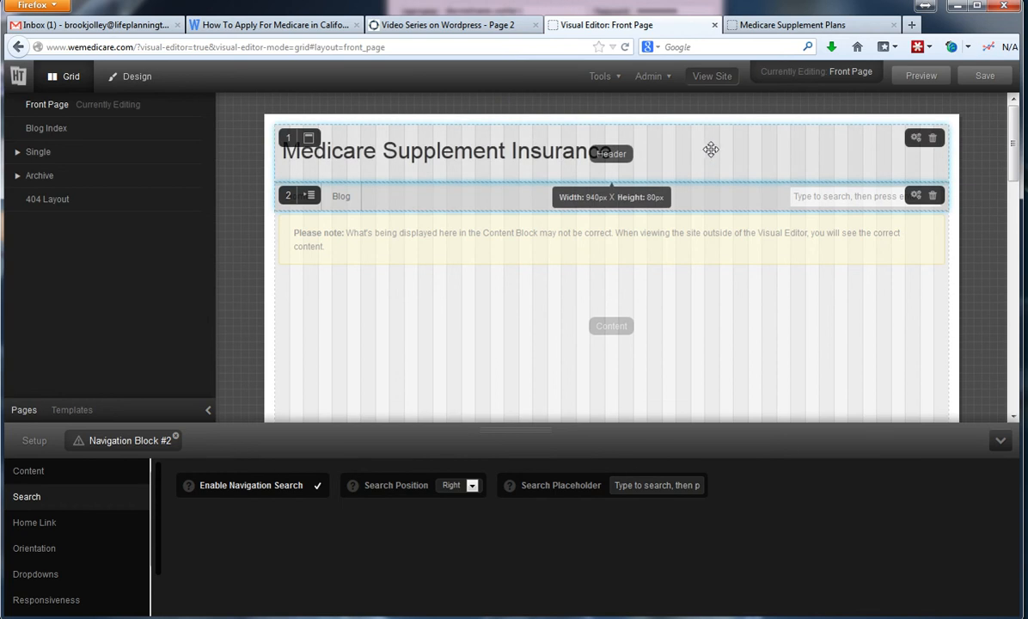
Switch the Visual Editor to Design mode and dismiss the welcome tour and the inspector help message
{"action": "left_click", "coordinate": [144, 80]}
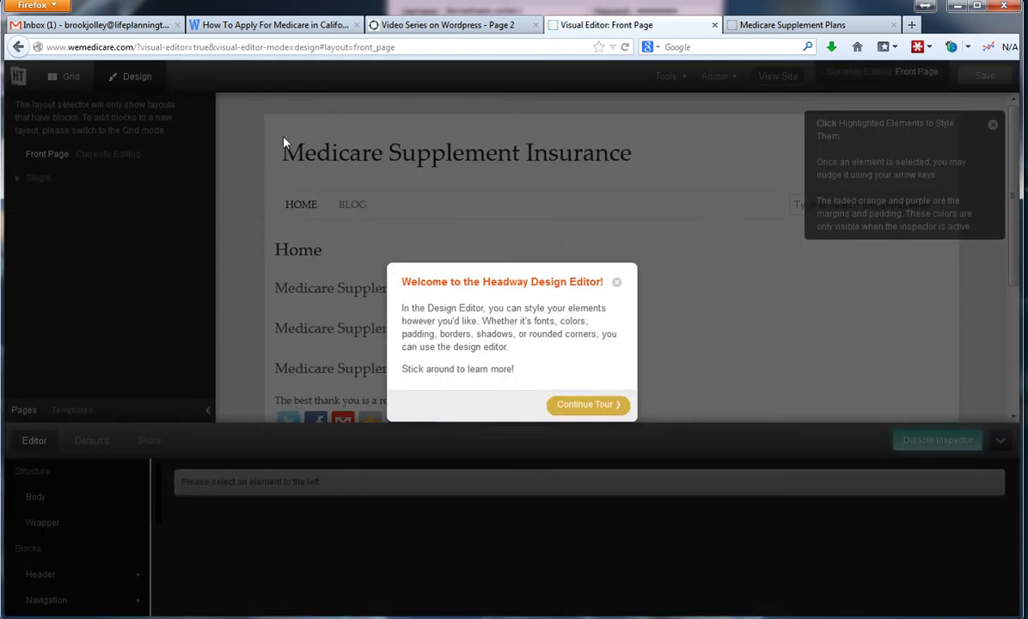
{"action": "left_click", "coordinate": [616, 282]}
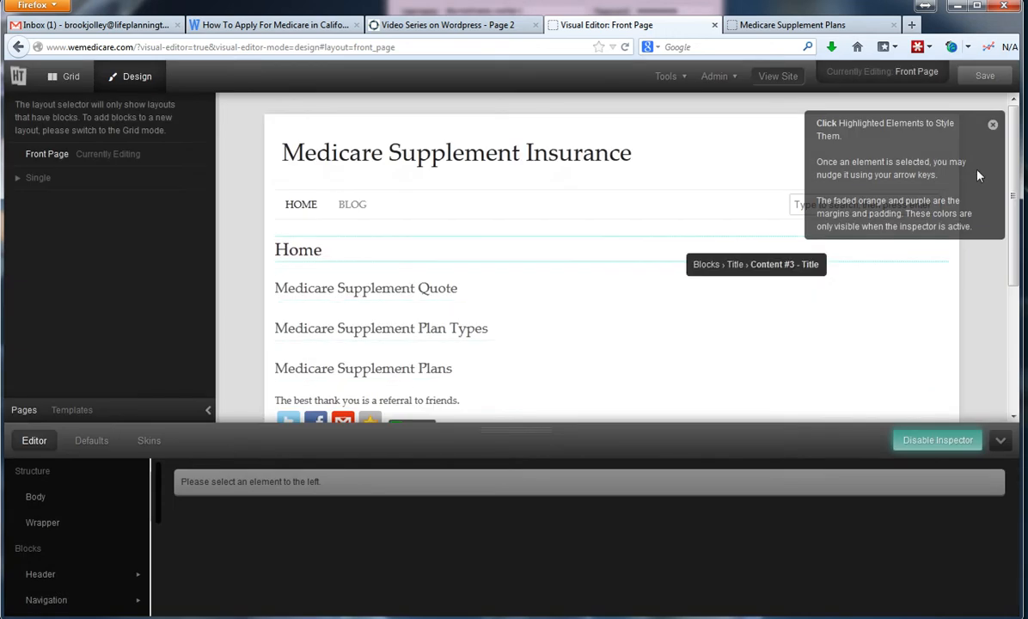
{"action": "left_click", "coordinate": [992, 127]}
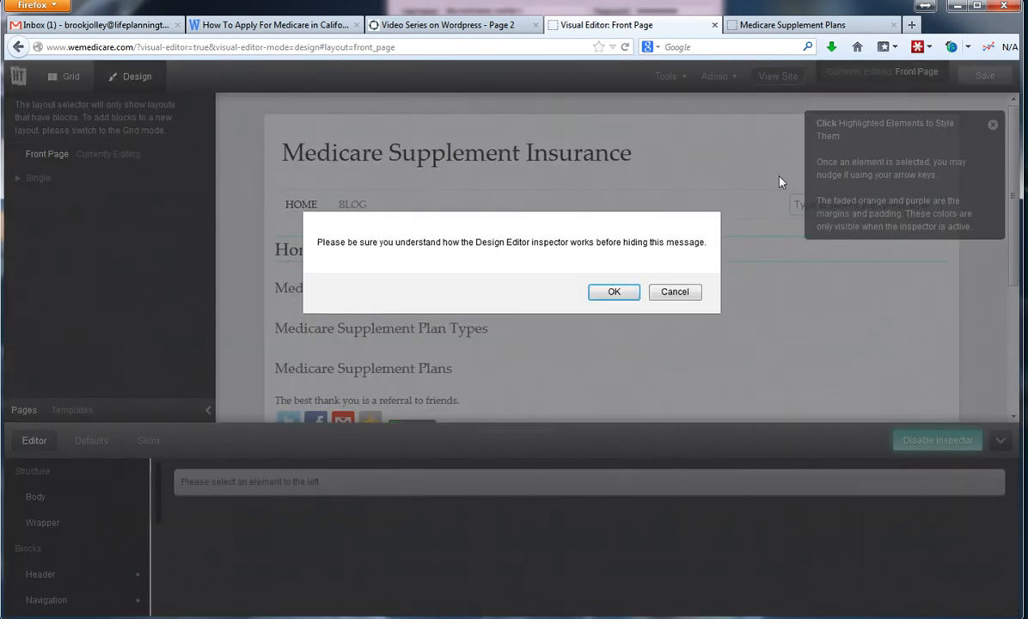
{"action": "left_click", "coordinate": [609, 292]}
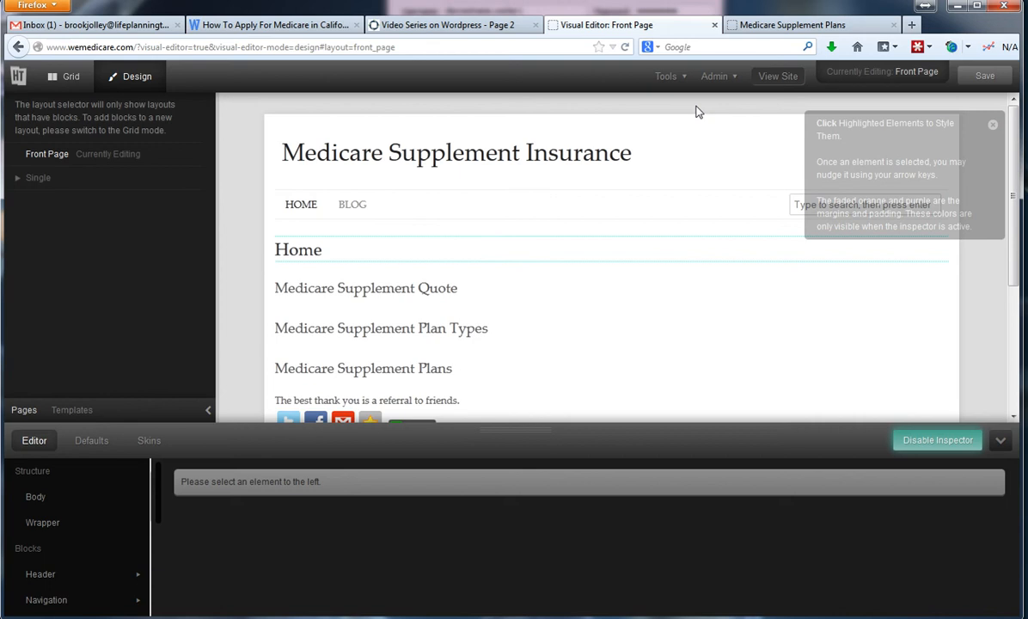
Set the background color of the regular Header element to bright blue, hex 1565D7
{"action": "right_click", "coordinate": [737, 144]}
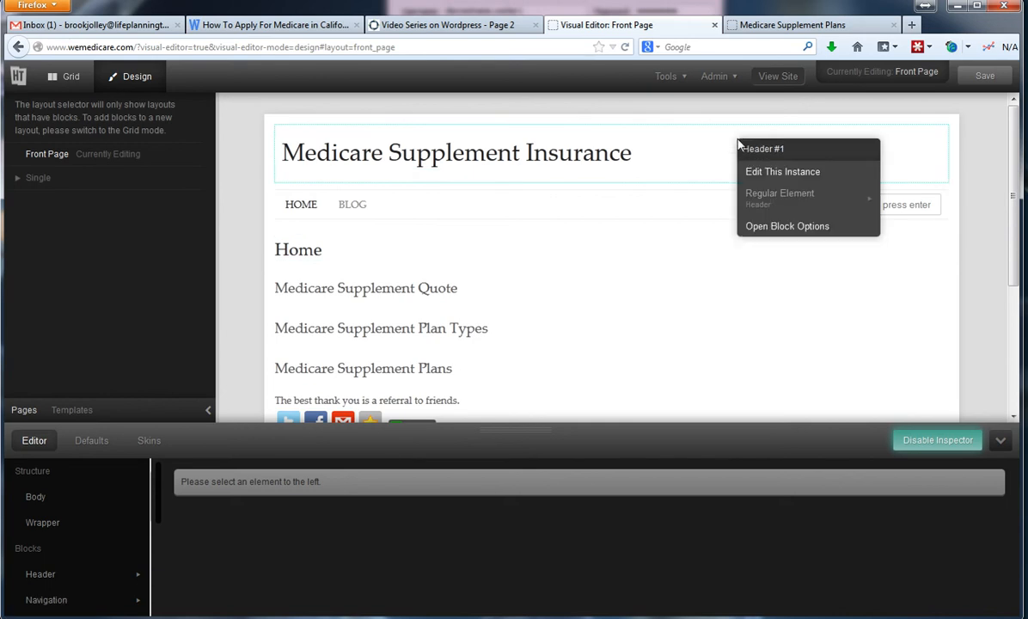
{"action": "mouse_move", "coordinate": [724, 201]}
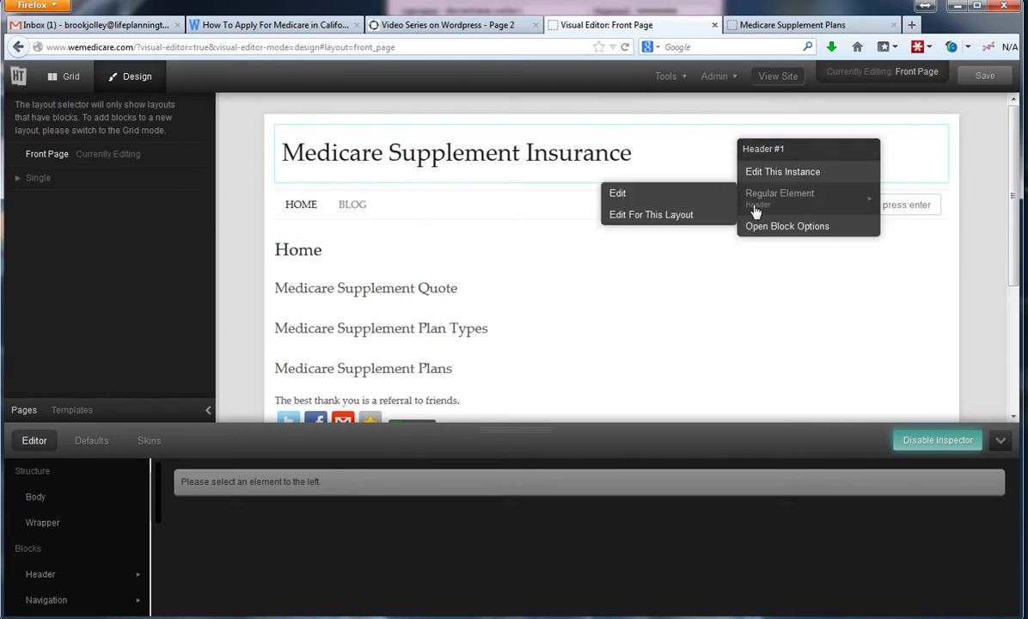
{"action": "left_click", "coordinate": [673, 202]}
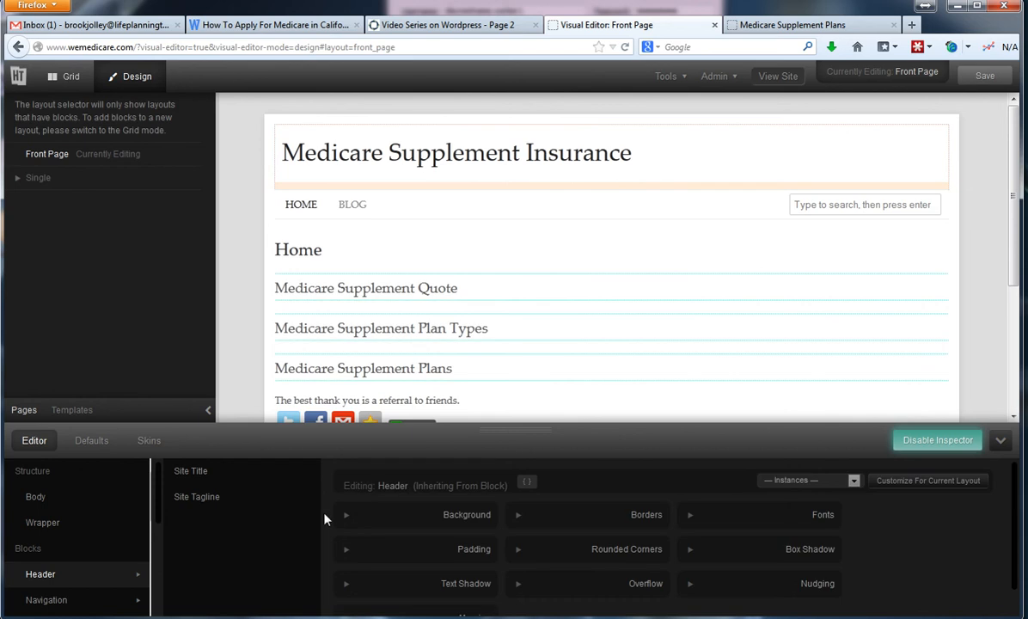
{"action": "left_click", "coordinate": [344, 519]}
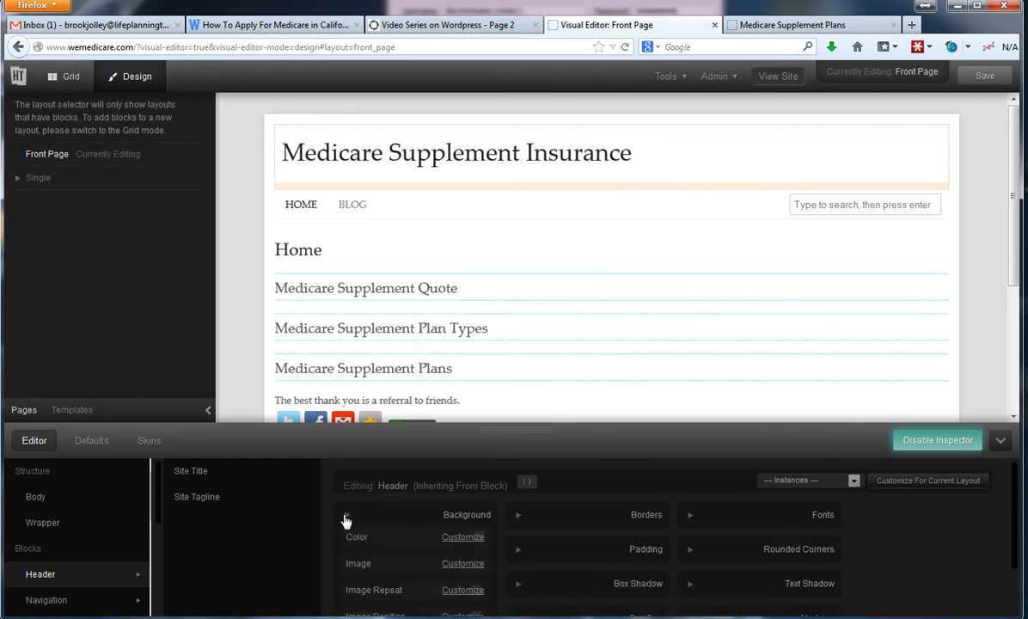
{"action": "left_click", "coordinate": [478, 540]}
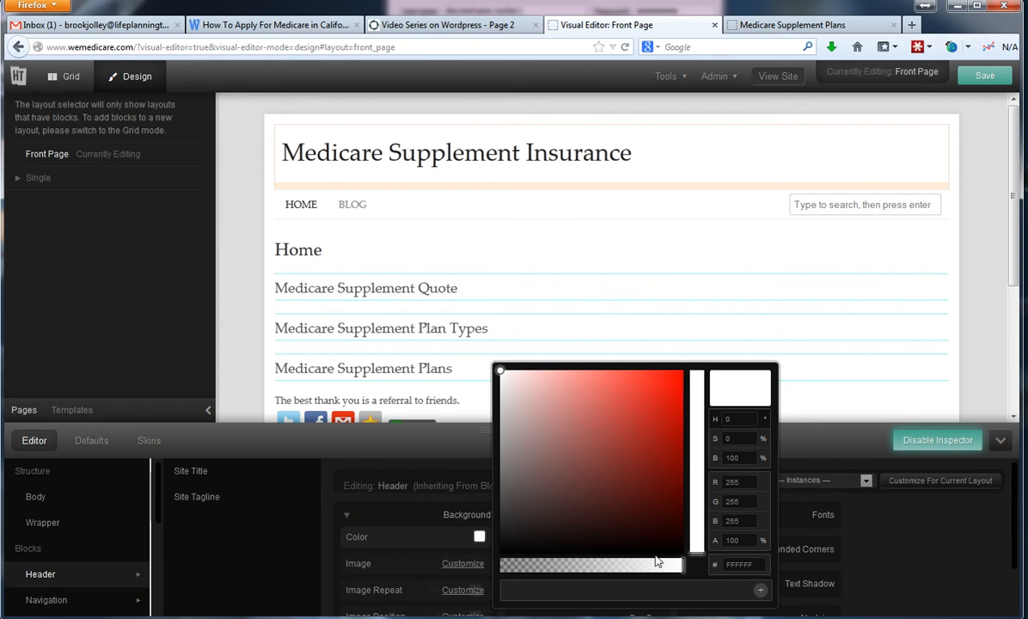
{"action": "left_click", "coordinate": [673, 443]}
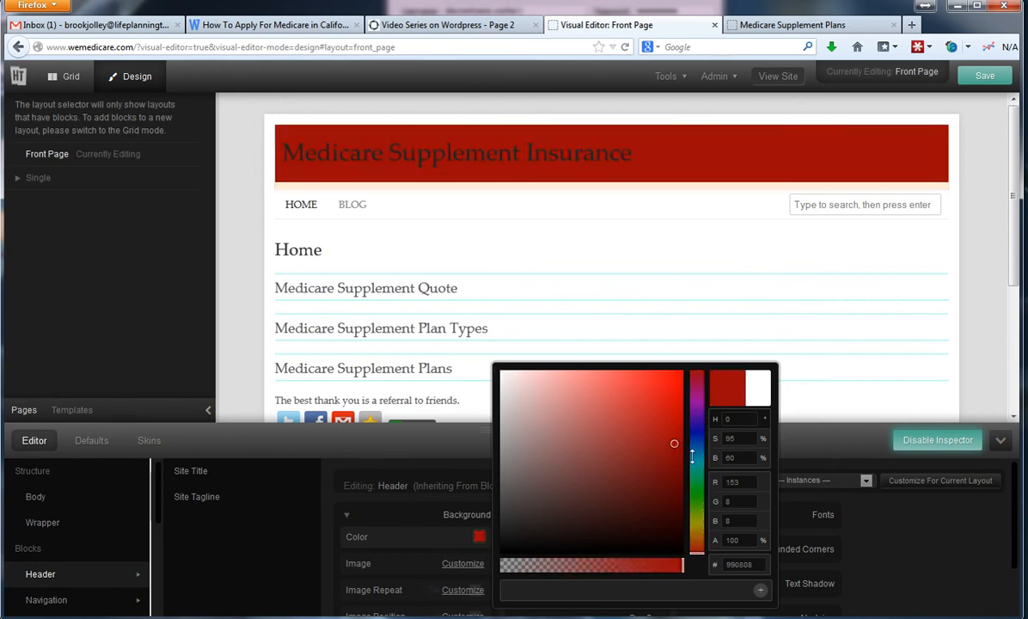
{"action": "left_click_drag", "start_coordinate": [692, 456], "coordinate": [697, 443]}
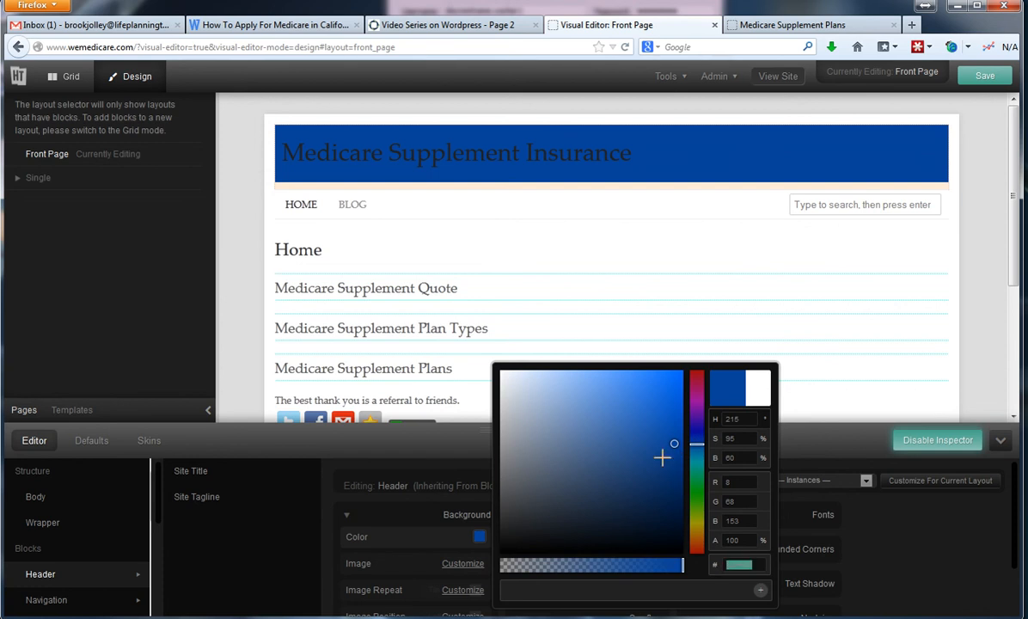
{"action": "left_click", "coordinate": [639, 443]}
{"action": "mouse_move", "coordinate": [640, 442]}
{"action": "left_mouse_down"}
{"action": "mouse_move", "coordinate": [629, 438]}
{"action": "mouse_move", "coordinate": [664, 399]}
{"action": "left_mouse_up"}
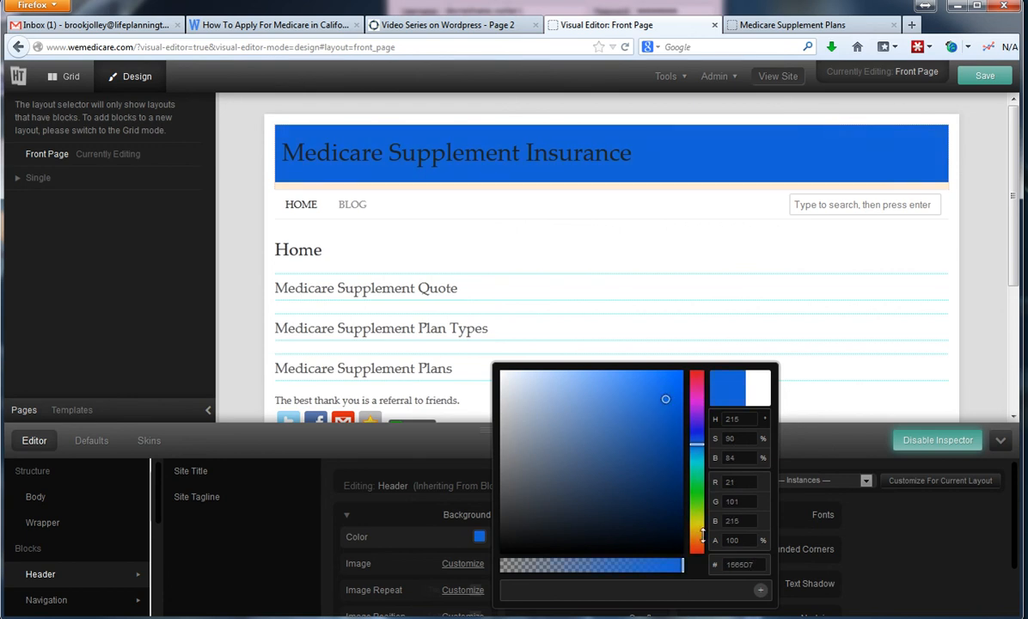
{"action": "left_click", "coordinate": [725, 397]}
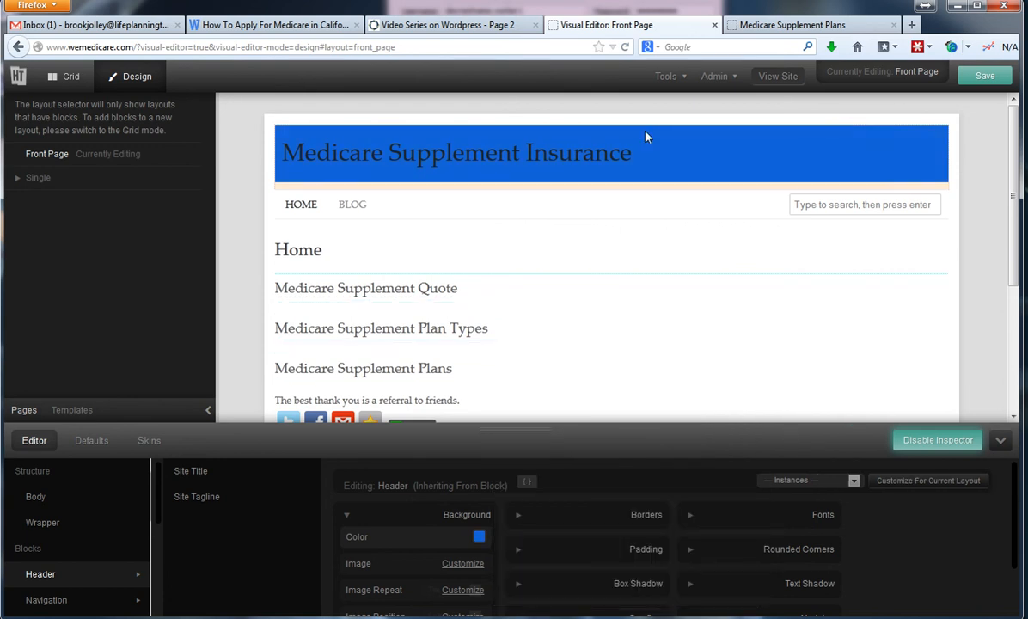
Set the font color of the header block's site title instance to white, FFFFFF
{"action": "right_click", "coordinate": [559, 157]}
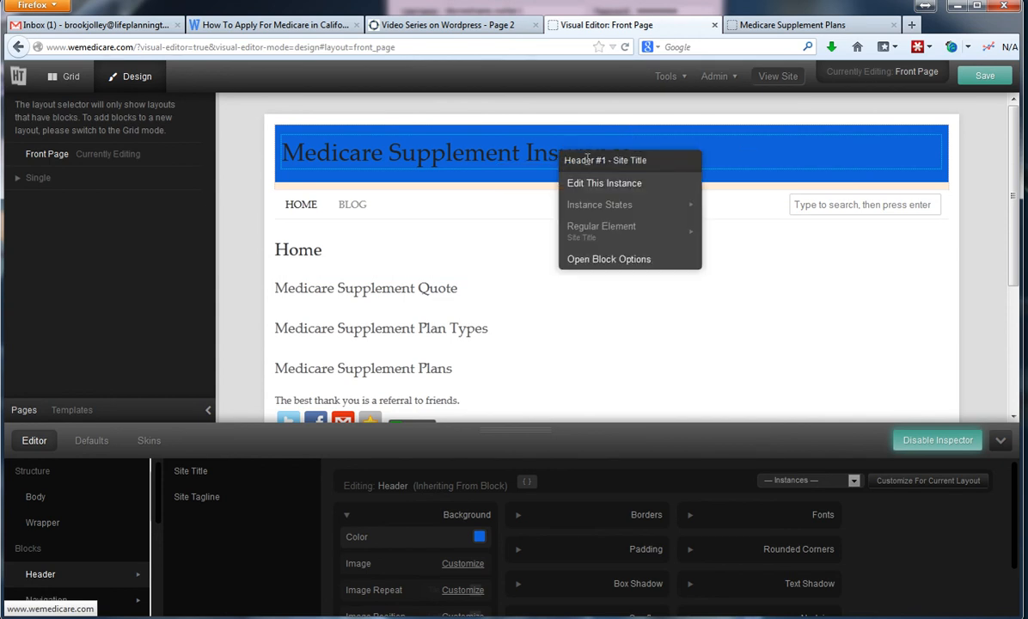
{"action": "left_click", "coordinate": [624, 185]}
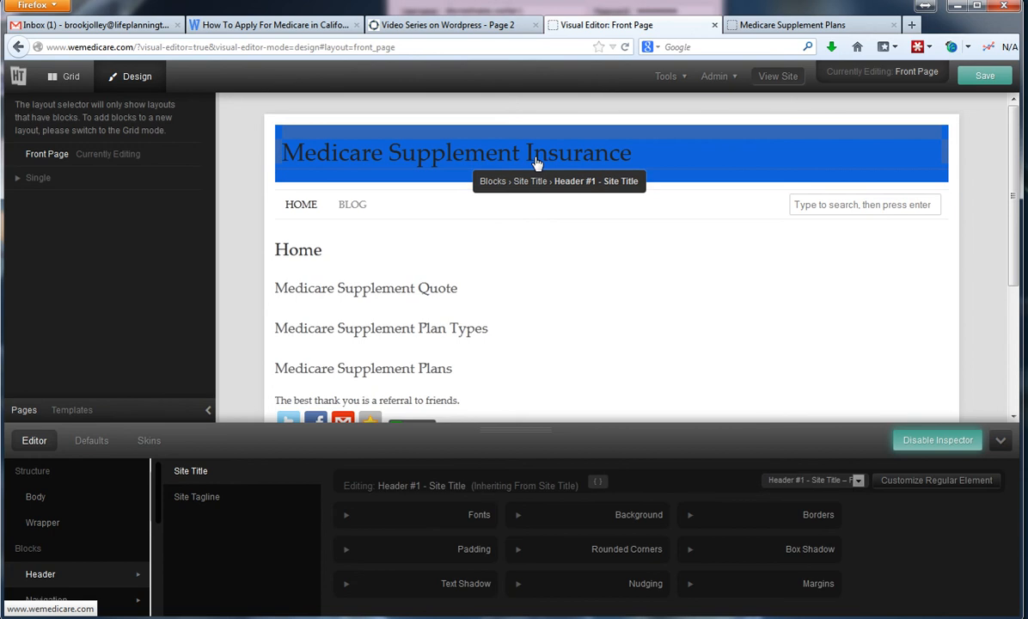
{"action": "left_click", "coordinate": [344, 520]}
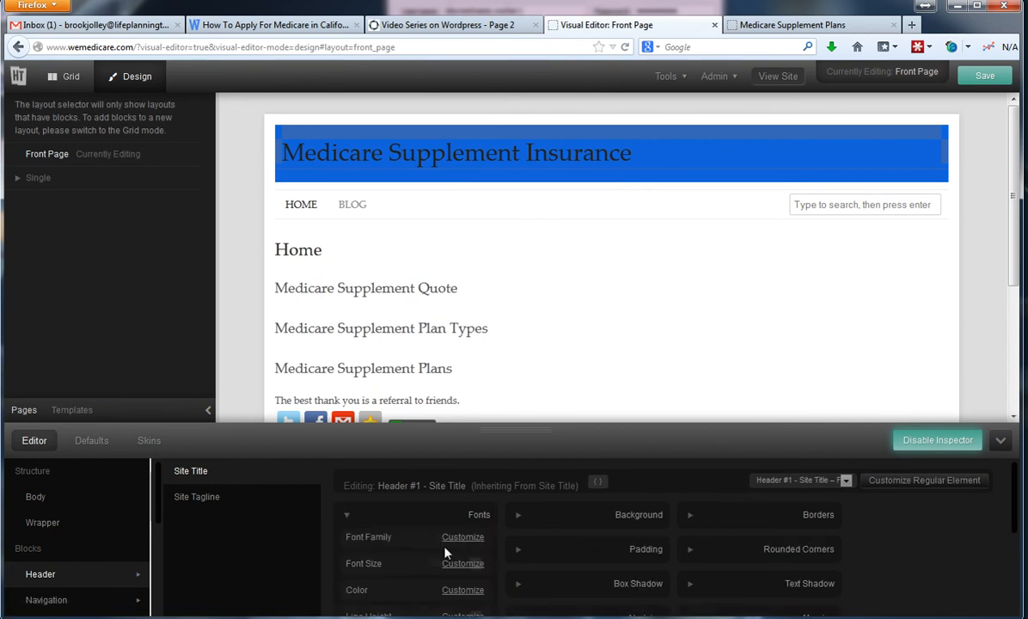
{"action": "left_click", "coordinate": [478, 593]}
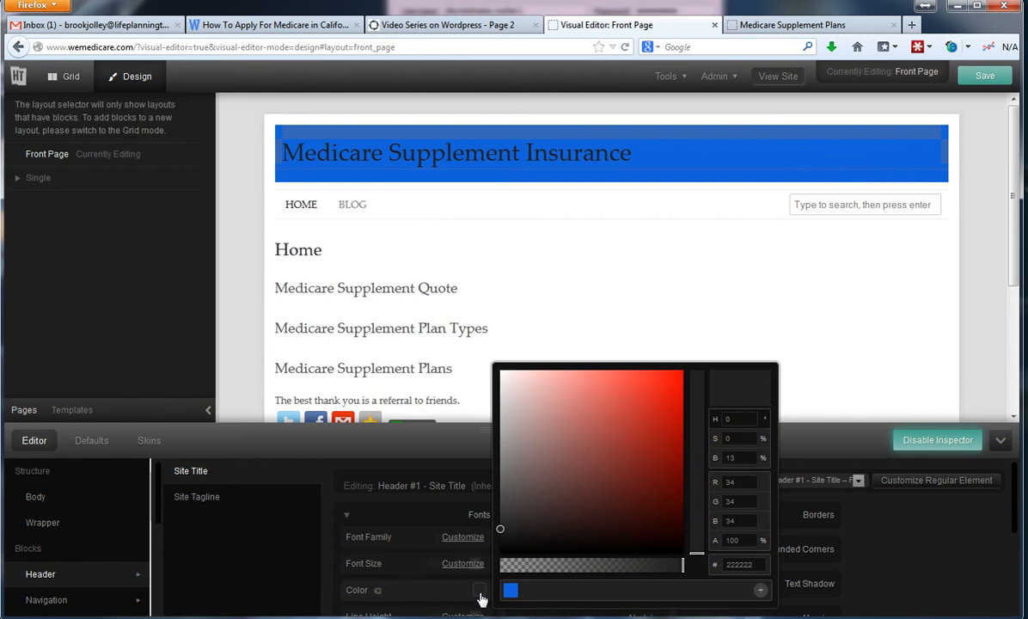
{"action": "left_click", "coordinate": [502, 372]}
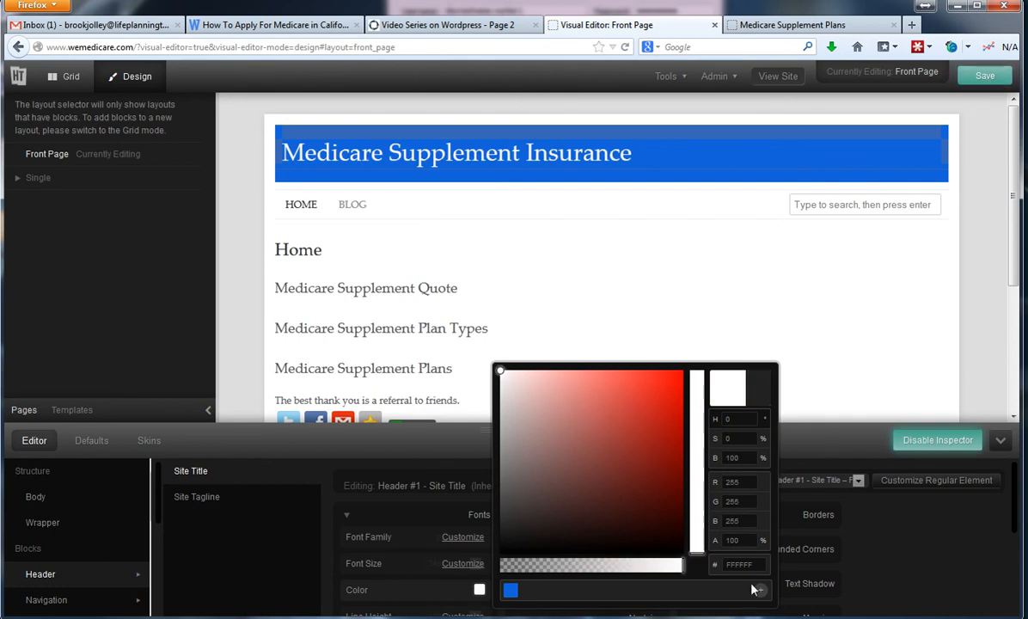
{"action": "left_click", "coordinate": [726, 394]}
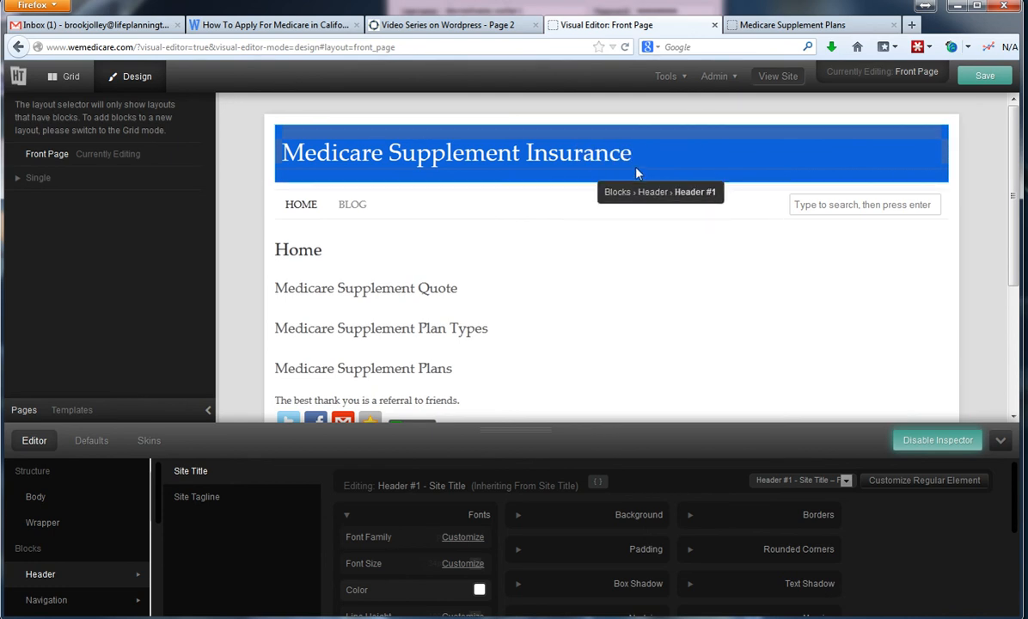
Set the background color of the regular Footer element to the saved blue swatch, 1565D7
{"action": "scroll", "coordinate": [637, 173], "scroll_direction": "down", "scroll_amount": 4}
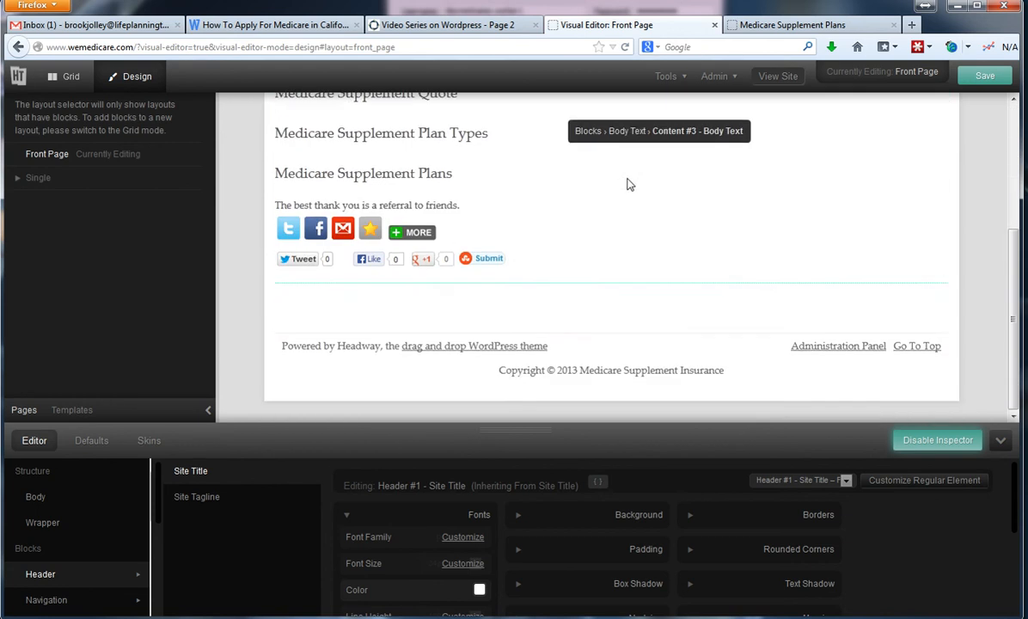
{"action": "right_click", "coordinate": [662, 351]}
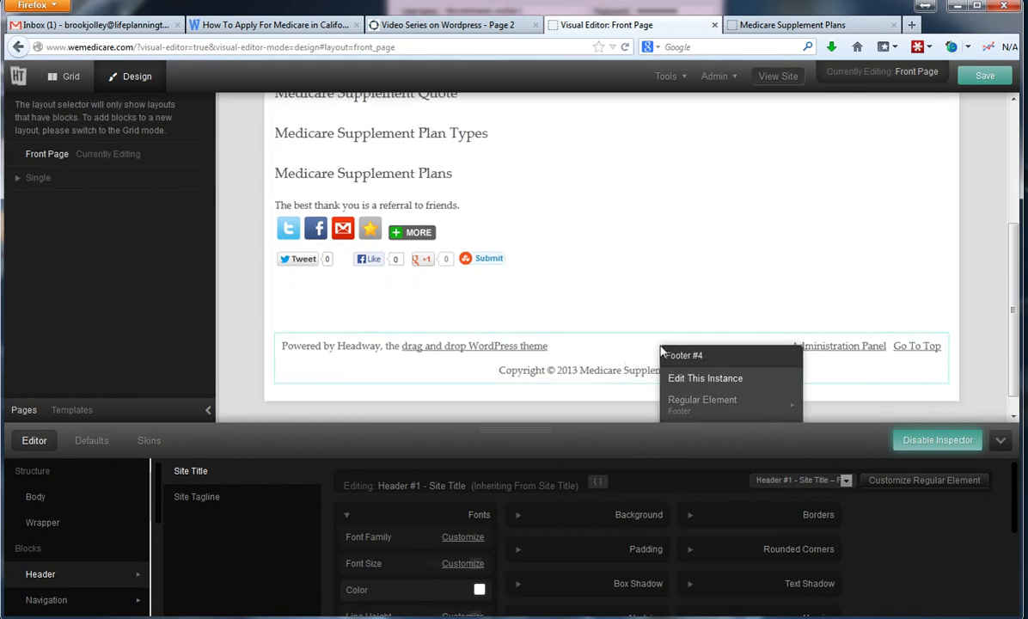
{"action": "mouse_move", "coordinate": [743, 415]}
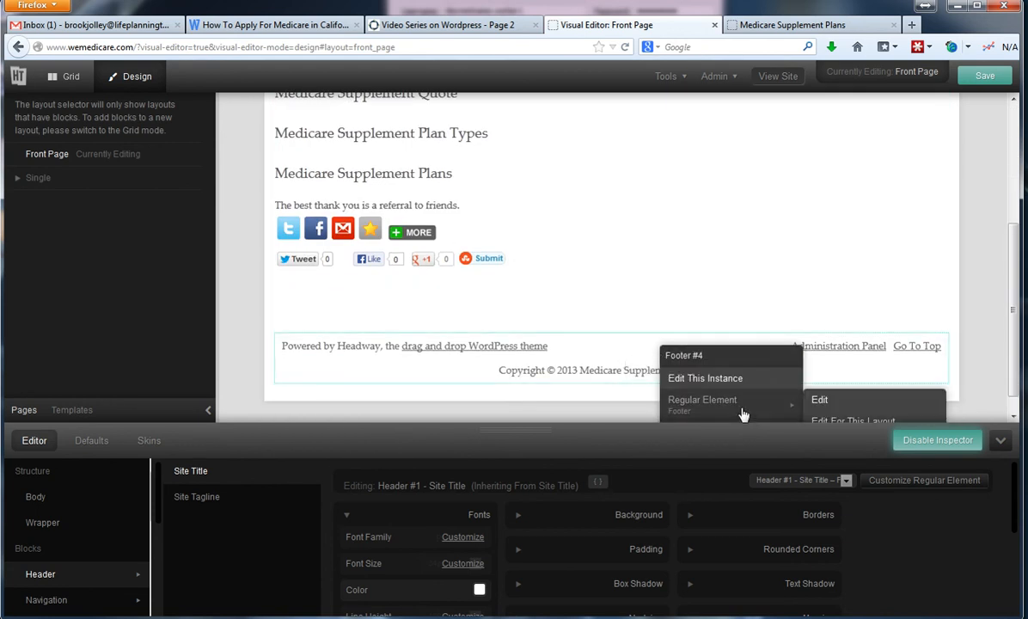
{"action": "left_click", "coordinate": [819, 401]}
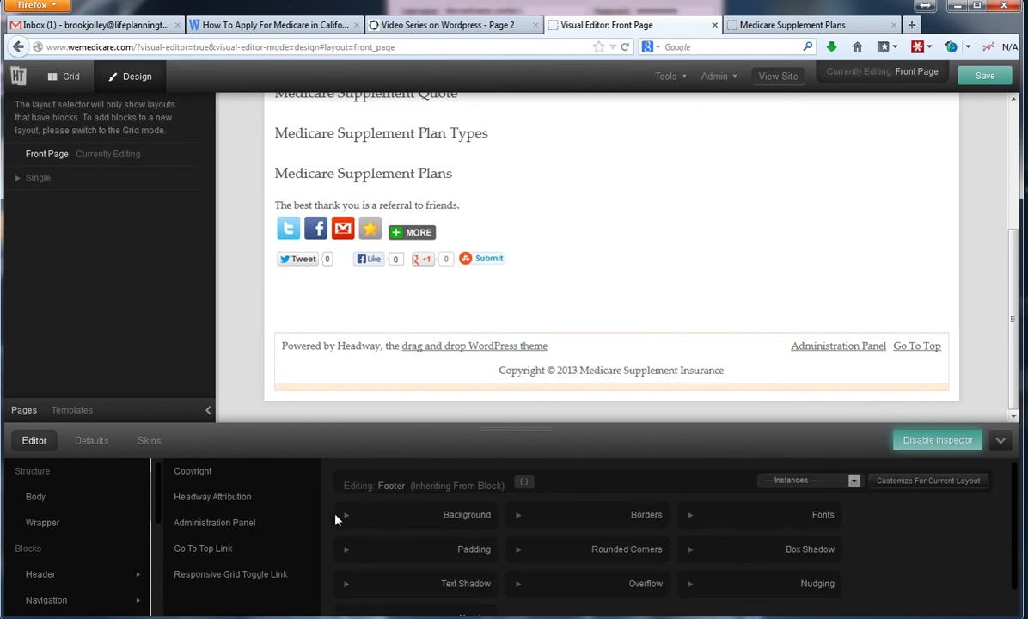
{"action": "left_click", "coordinate": [347, 519]}
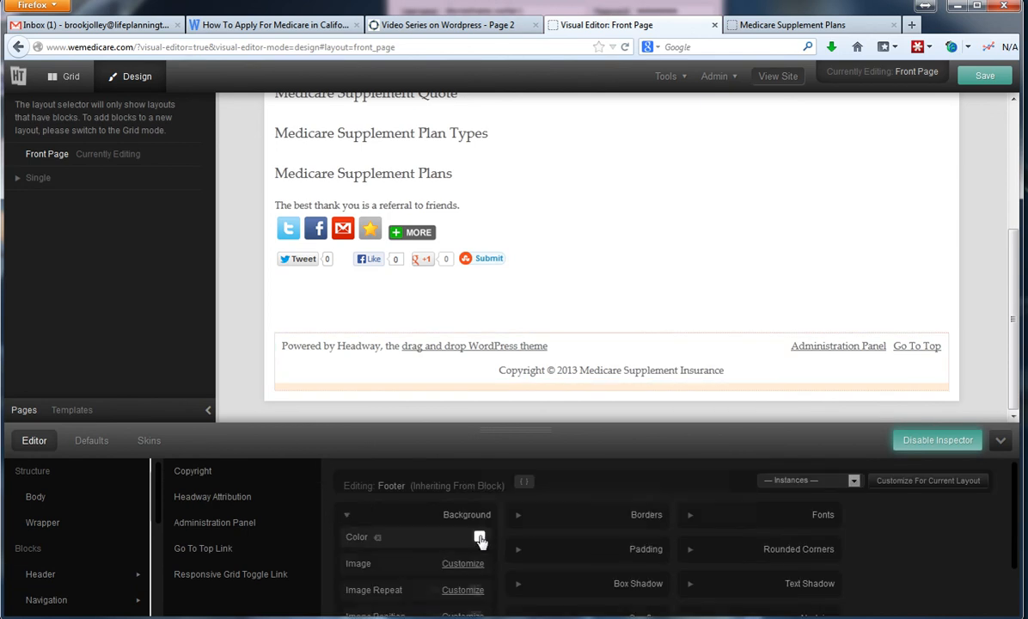
{"action": "left_click", "coordinate": [480, 538]}
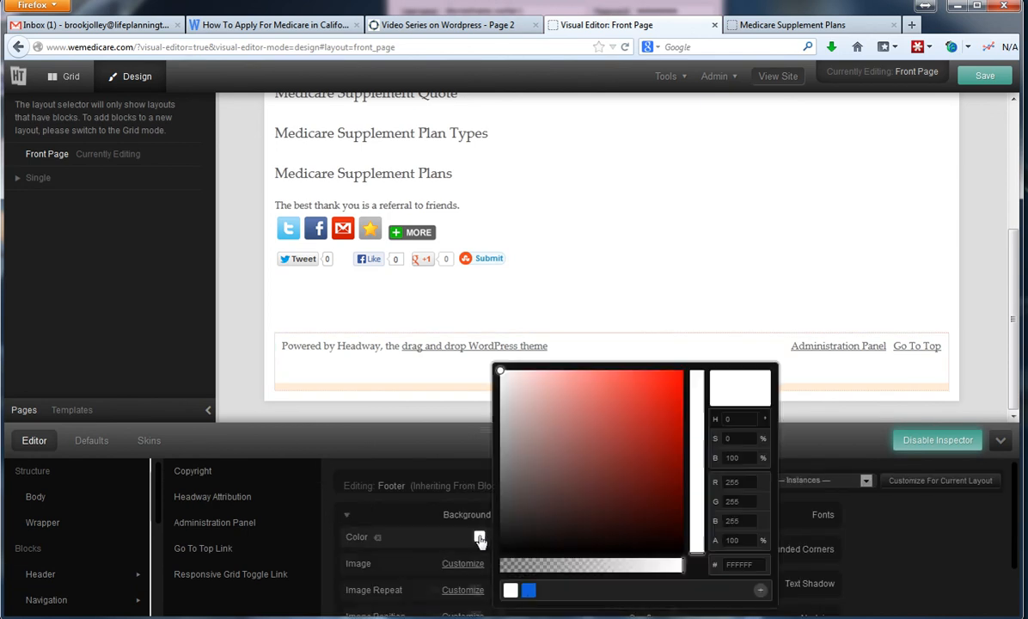
{"action": "left_click", "coordinate": [529, 590]}
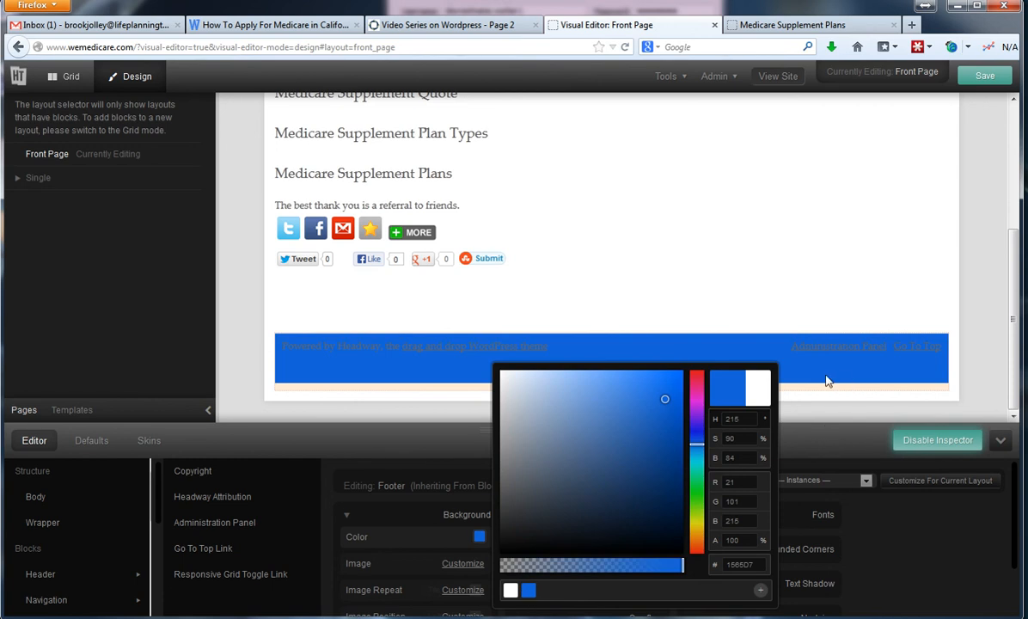
{"action": "left_click", "coordinate": [326, 348]}
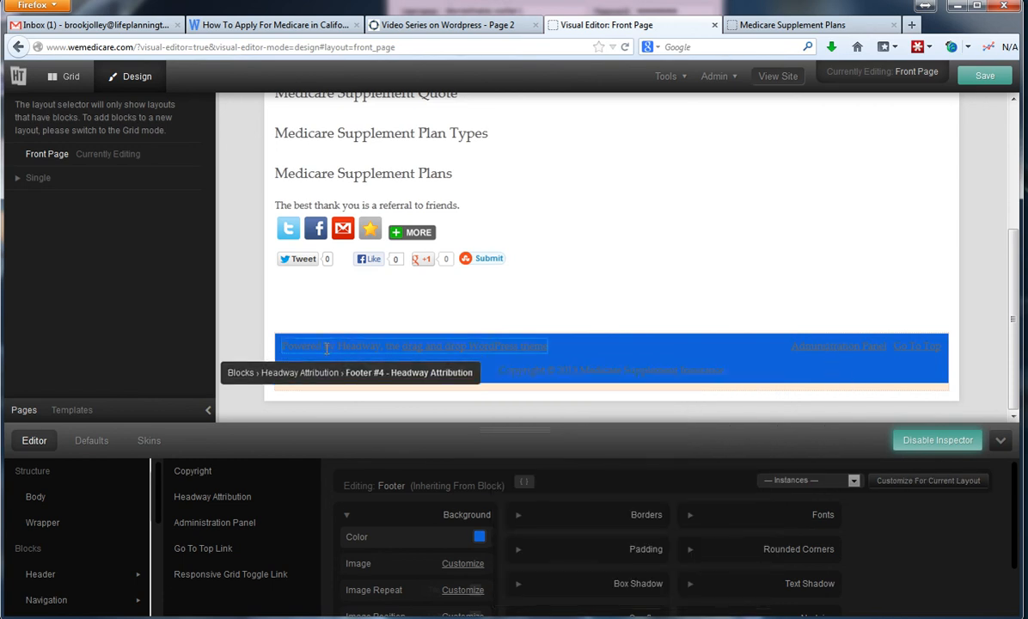
Set the font color of the footer's Headway Attribution instance to the saved white swatch
{"action": "right_click", "coordinate": [325, 347]}
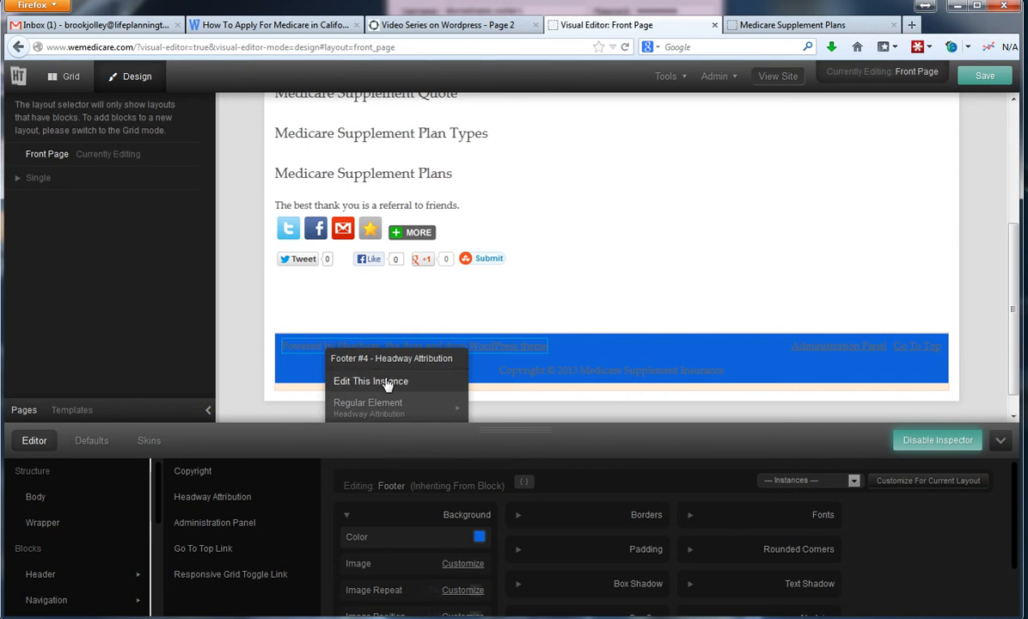
{"action": "left_click", "coordinate": [339, 384]}
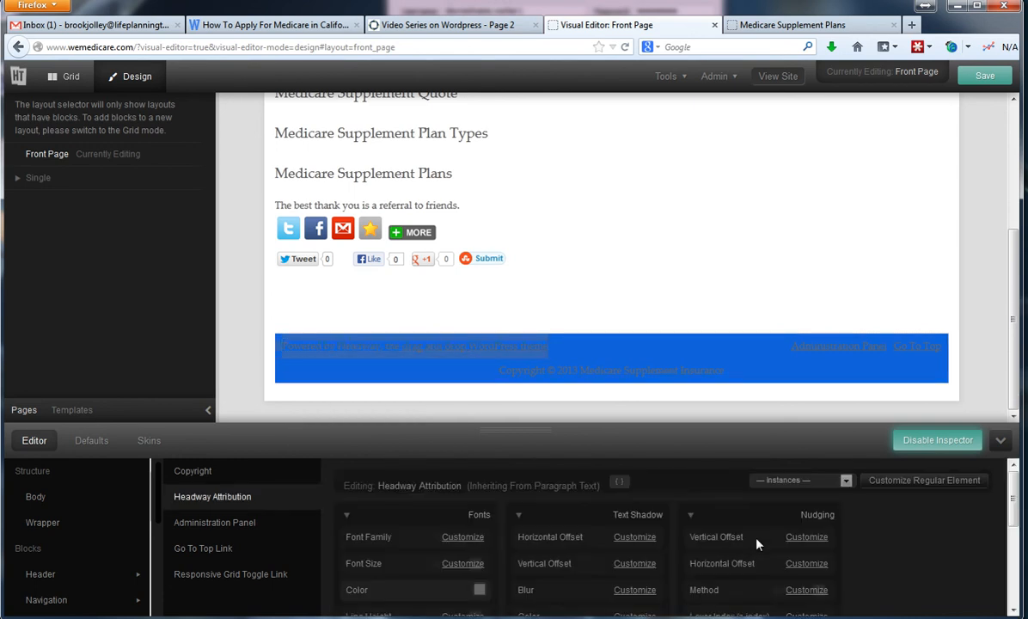
{"action": "left_click", "coordinate": [479, 593]}
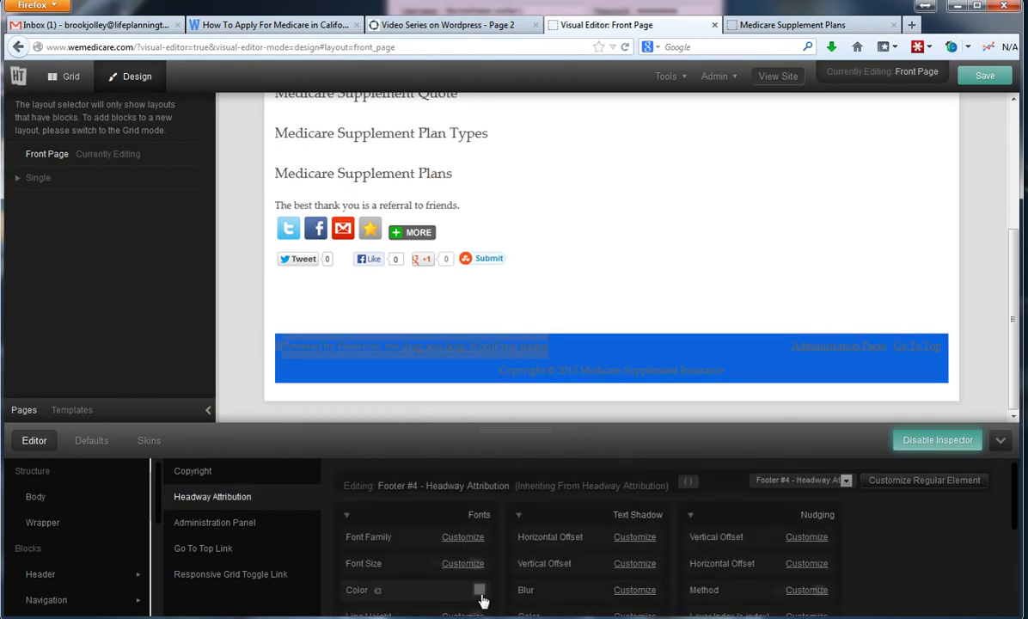
{"action": "left_click", "coordinate": [479, 597]}
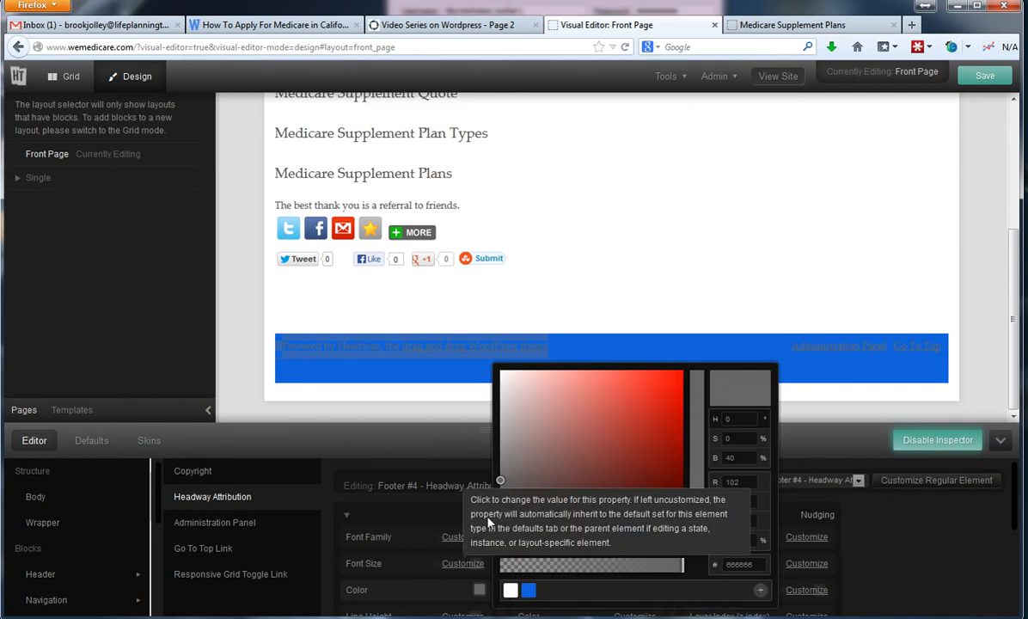
{"action": "left_click", "coordinate": [510, 590]}
{"action": "left_click", "coordinate": [855, 351]}
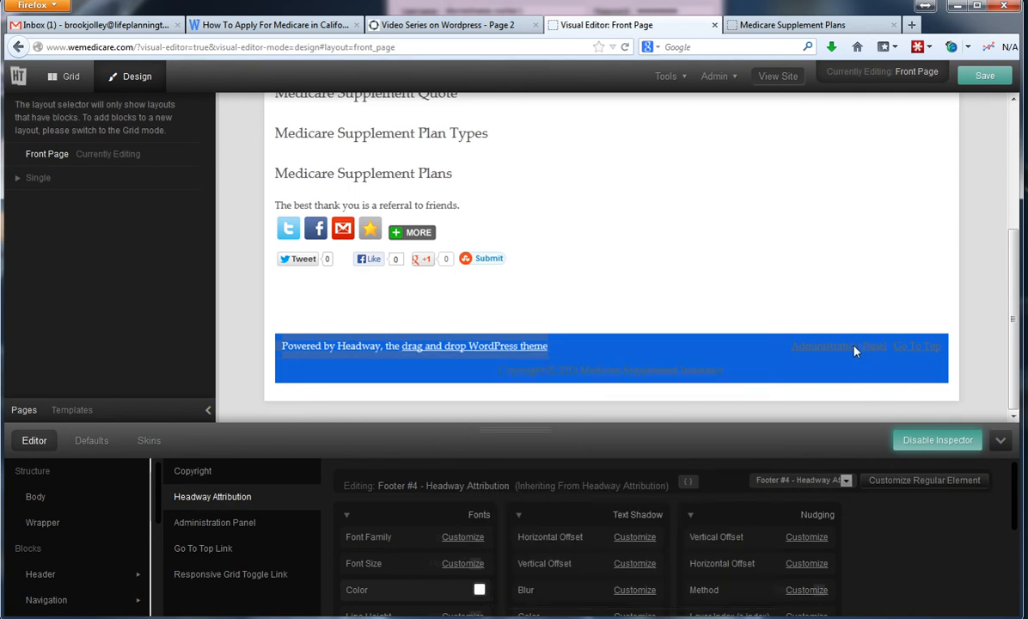
Set the font color of the footer's Administration Panel link instance to the saved white swatch
{"action": "right_click", "coordinate": [855, 351]}
{"action": "left_click", "coordinate": [818, 350]}
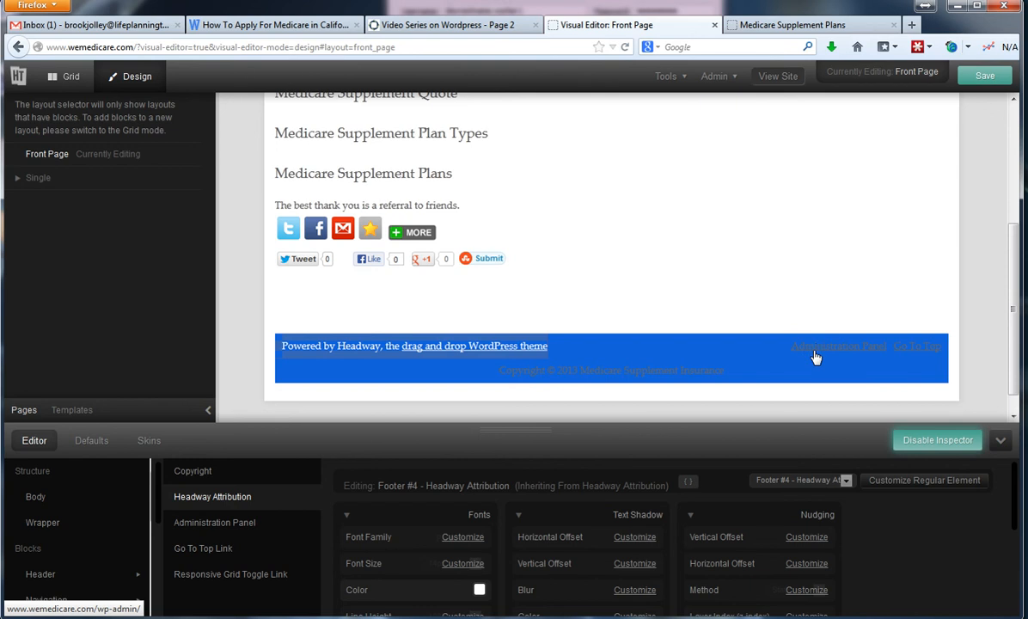
{"action": "right_click", "coordinate": [808, 351]}
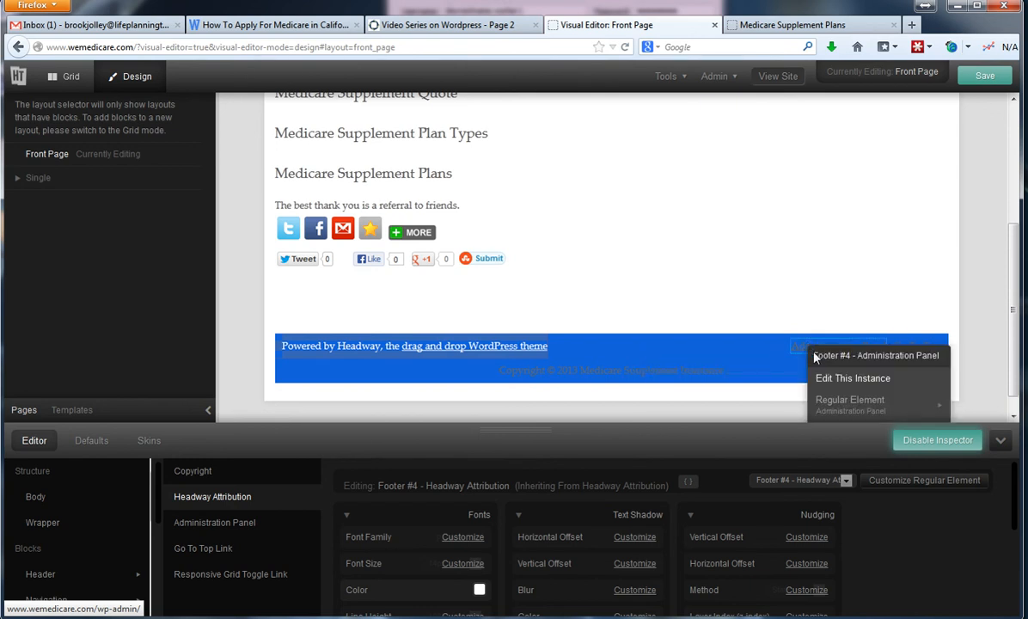
{"action": "mouse_move", "coordinate": [813, 402]}
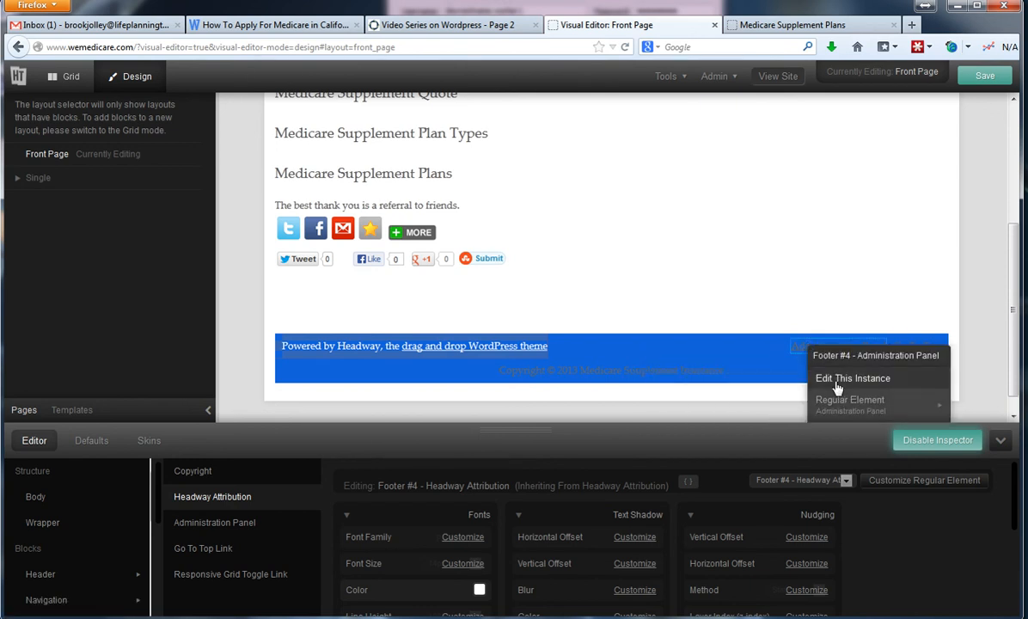
{"action": "left_click", "coordinate": [853, 378]}
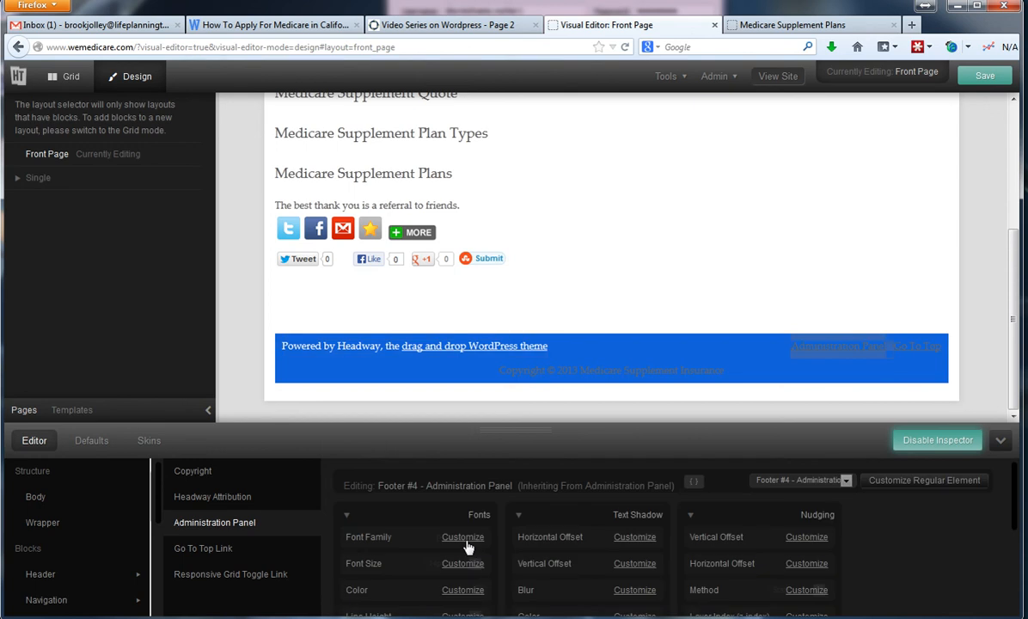
{"action": "left_click", "coordinate": [475, 591]}
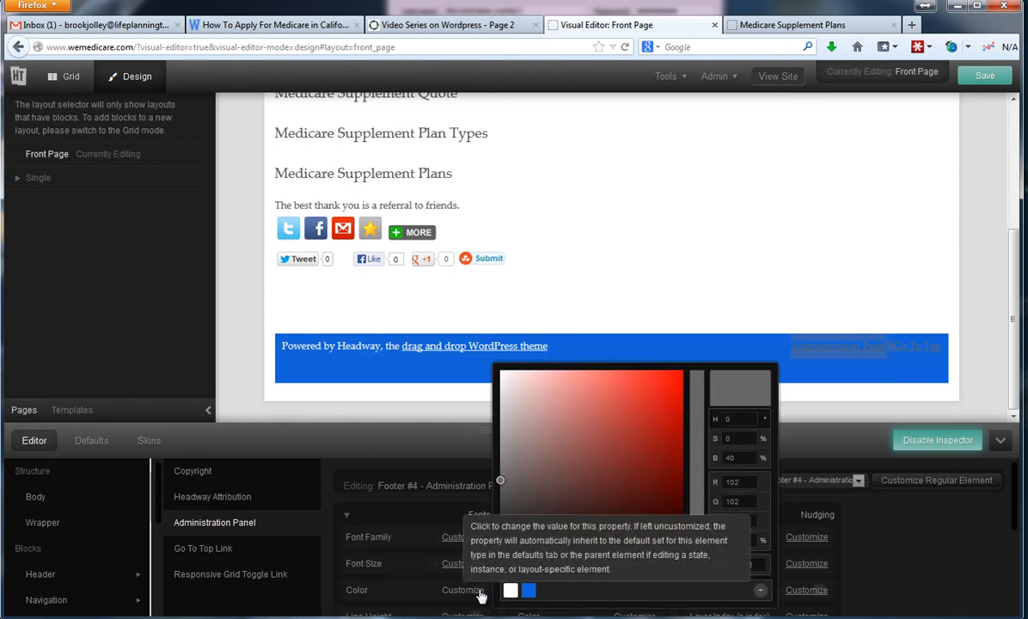
{"action": "left_click", "coordinate": [482, 594]}
{"action": "left_click", "coordinate": [483, 592]}
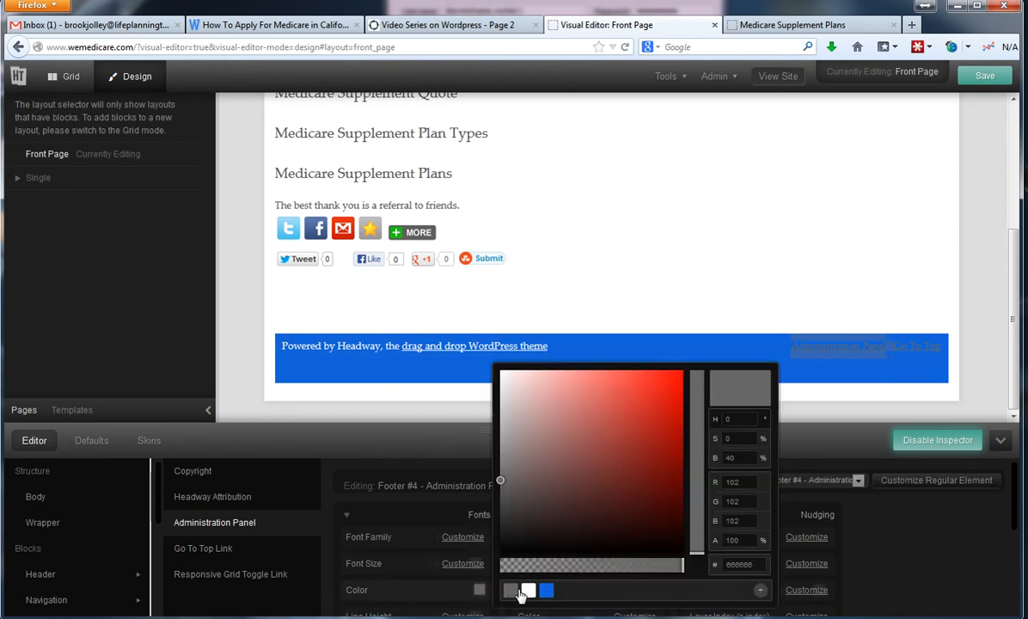
{"action": "left_click", "coordinate": [529, 591]}
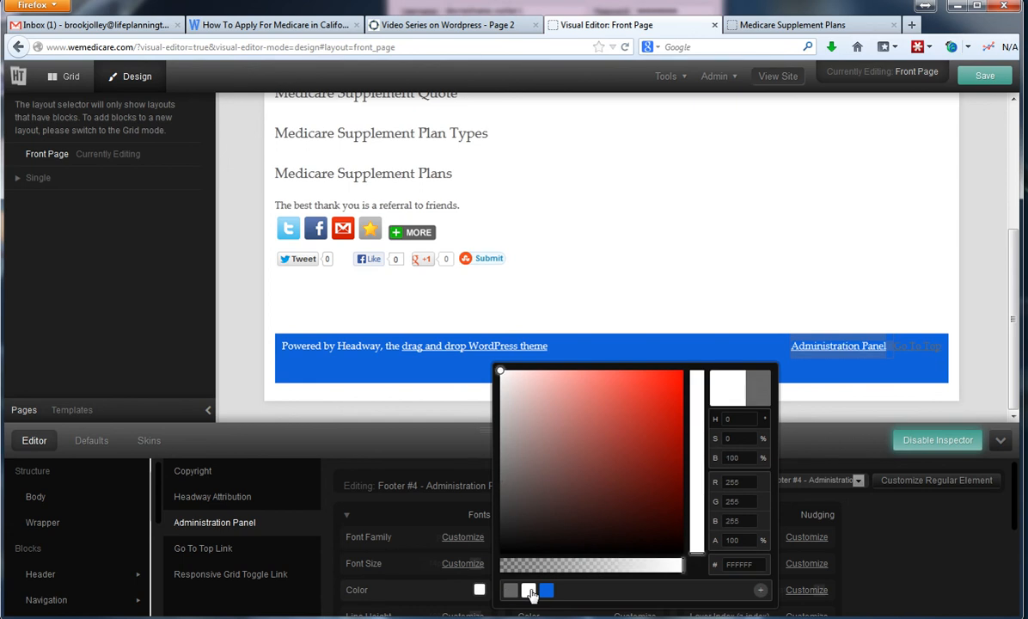
{"action": "left_click", "coordinate": [732, 394]}
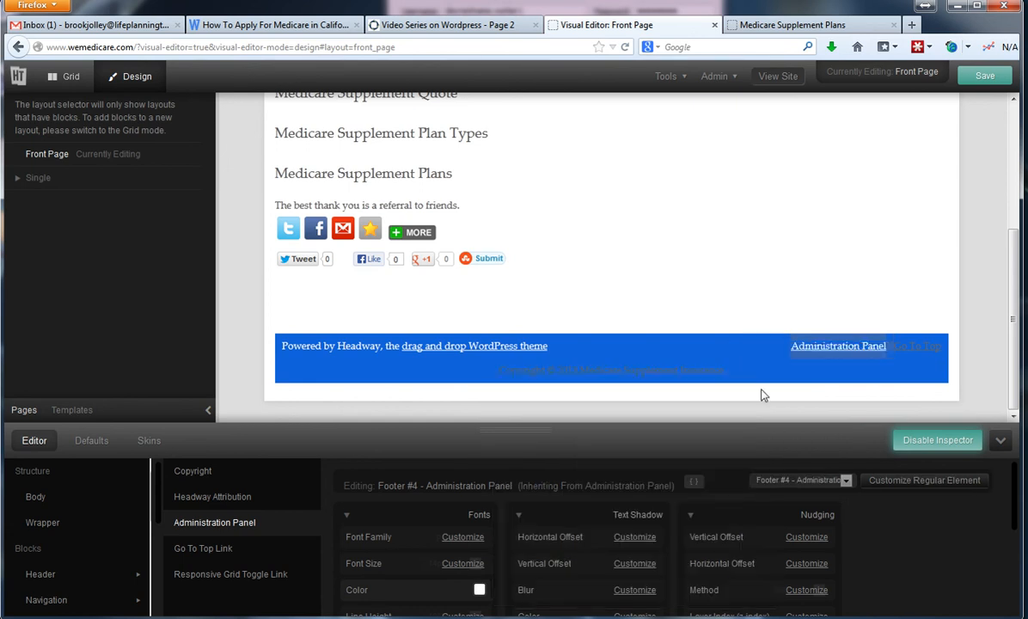
Set the font color of the footer's Go To Top Link instance to the saved white swatch
{"action": "right_click", "coordinate": [920, 345]}
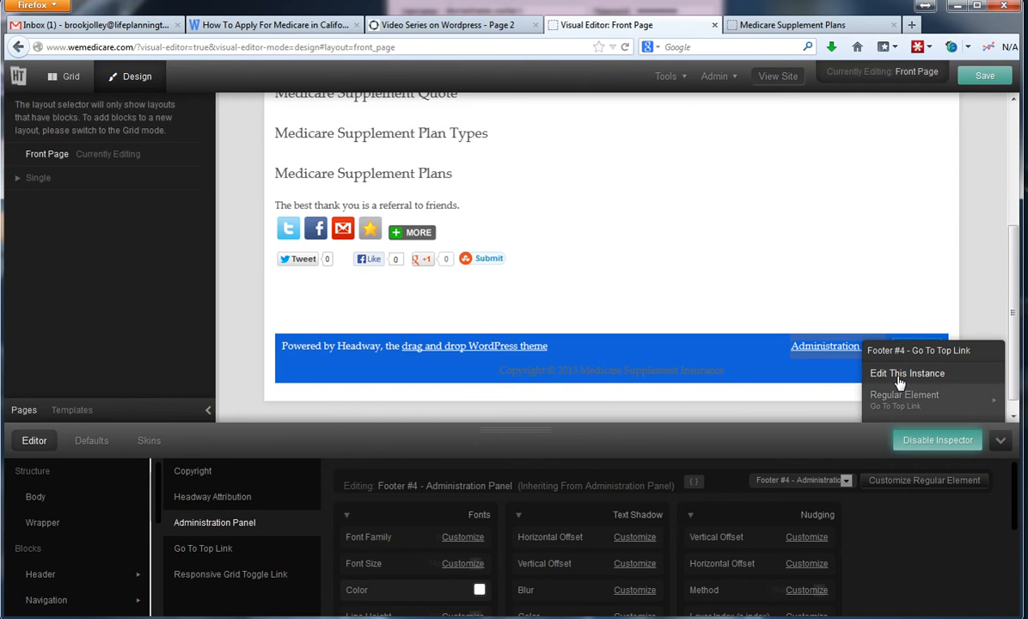
{"action": "left_click", "coordinate": [899, 375]}
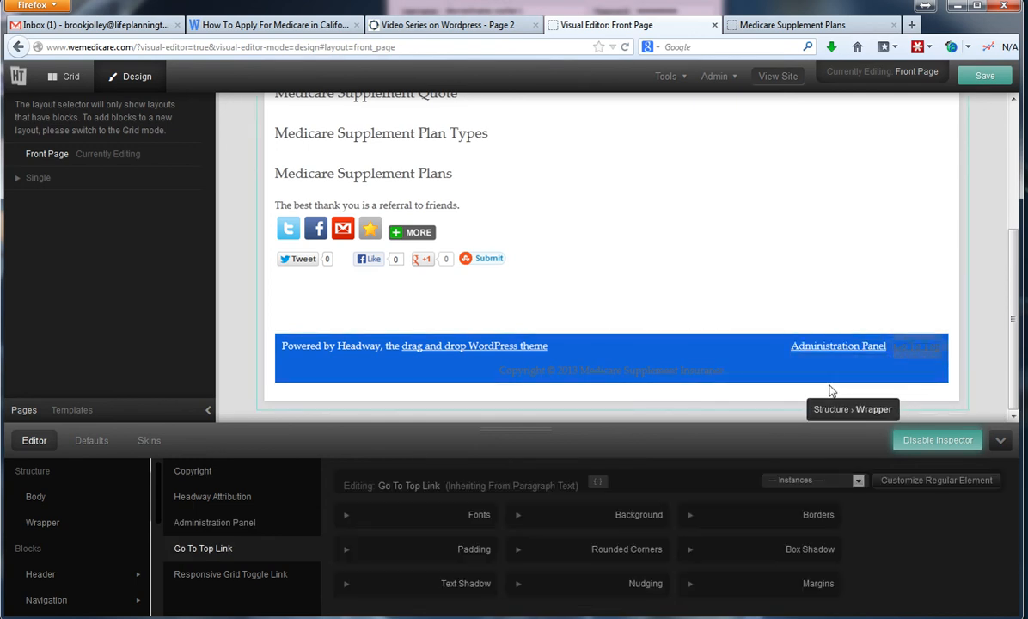
{"action": "left_click", "coordinate": [349, 517]}
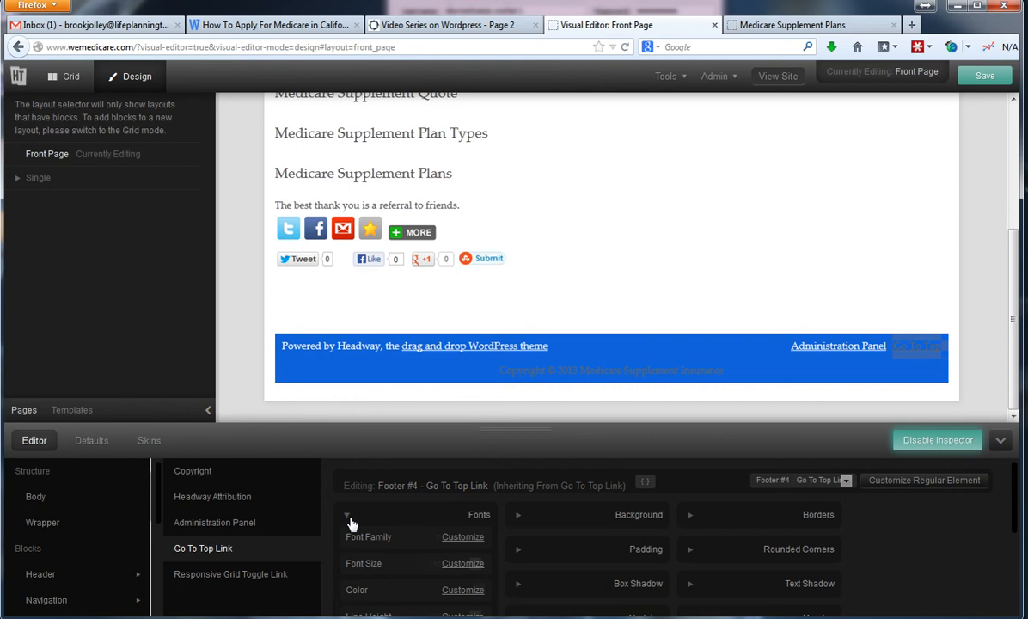
{"action": "left_click", "coordinate": [477, 590]}
{"action": "left_click", "coordinate": [479, 592]}
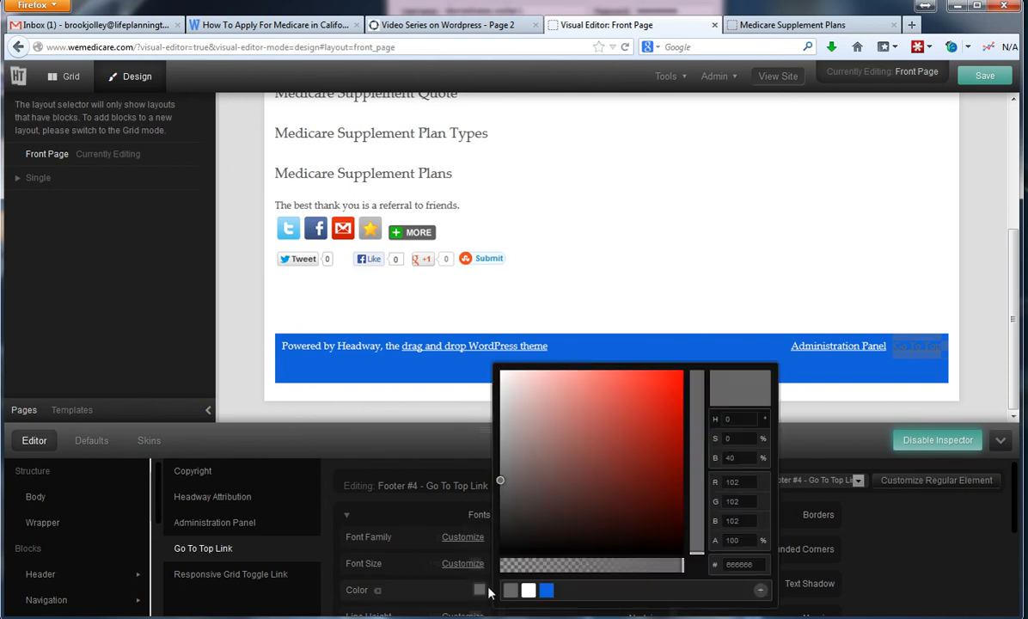
{"action": "left_click", "coordinate": [529, 589]}
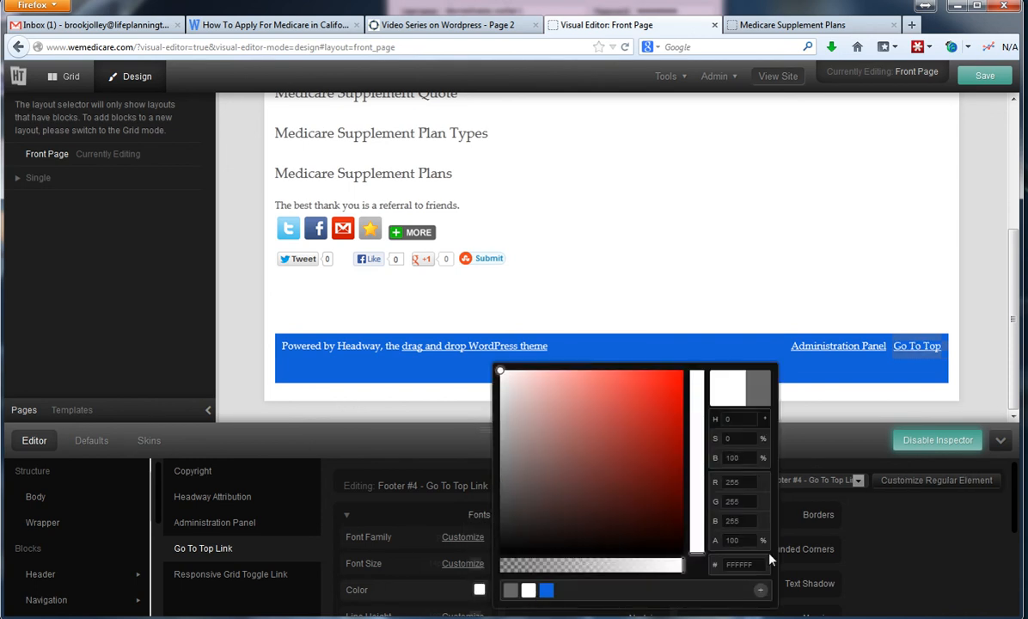
{"action": "left_click", "coordinate": [838, 397]}
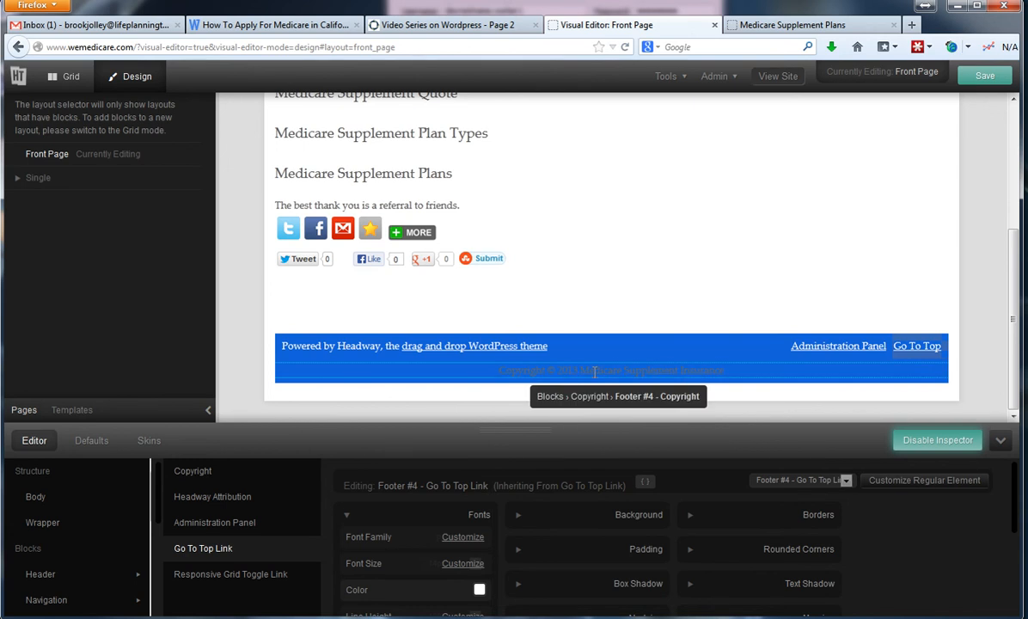
Set the font color of the footer's Copyright instance to the saved white swatch
{"action": "right_click", "coordinate": [594, 372]}
{"action": "left_click", "coordinate": [641, 407]}
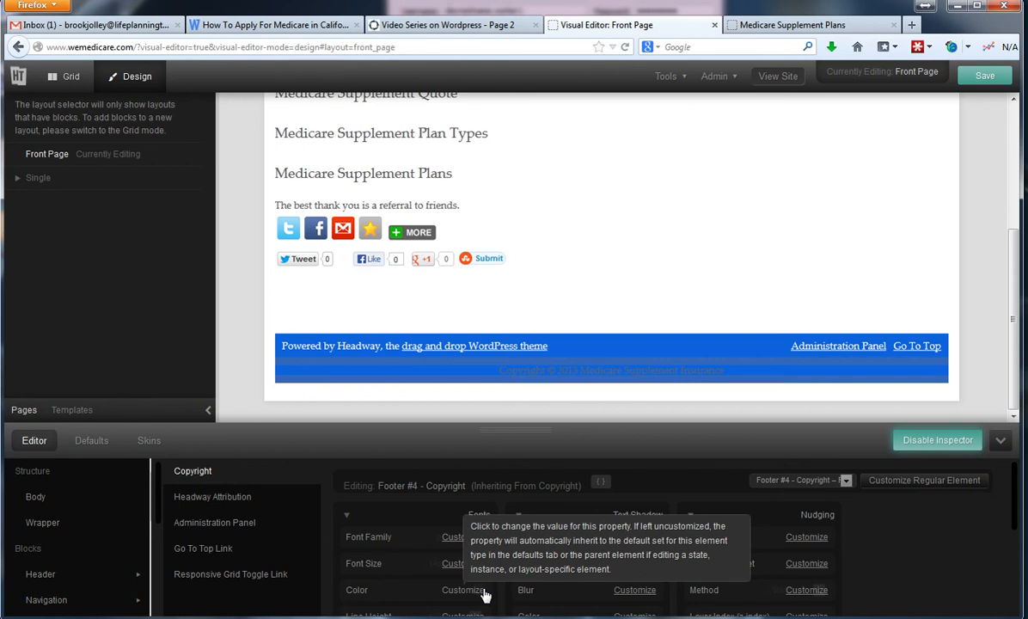
{"action": "left_click", "coordinate": [483, 595]}
{"action": "left_click", "coordinate": [479, 591]}
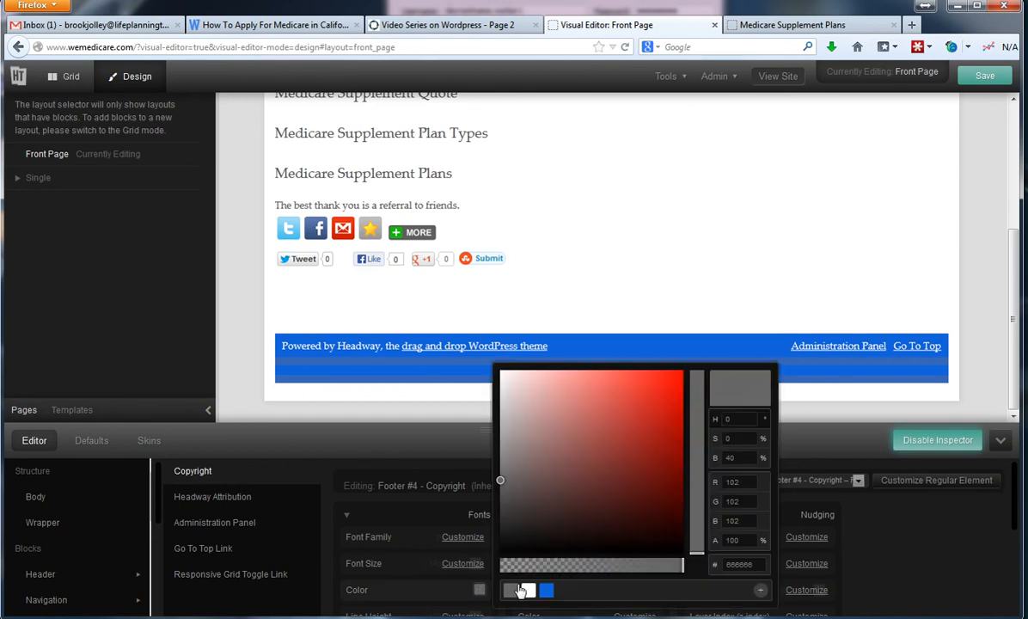
{"action": "left_click", "coordinate": [521, 591]}
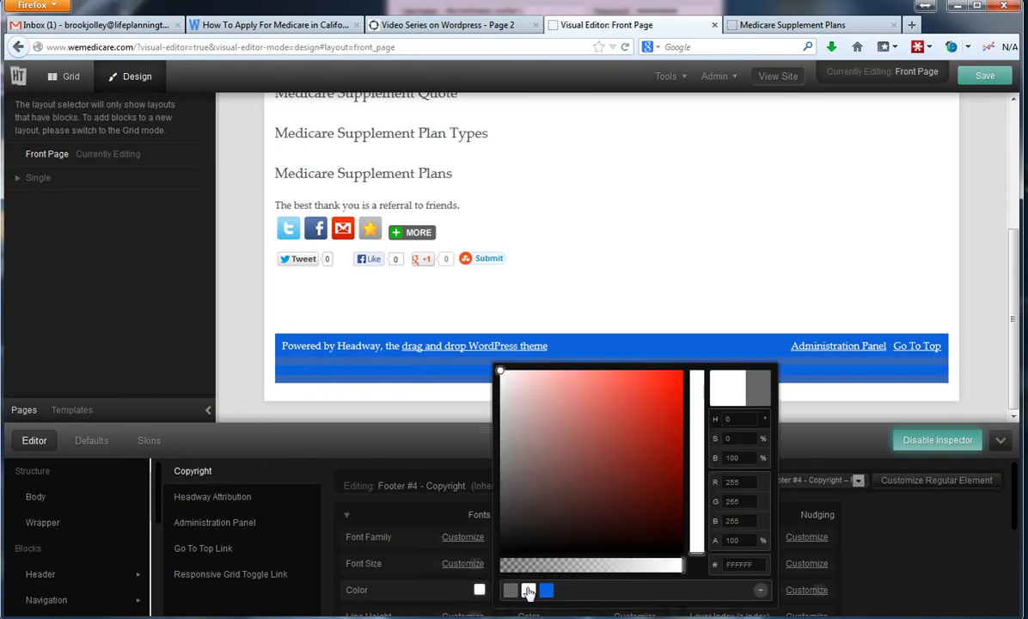
{"action": "left_click", "coordinate": [754, 398]}
Review the restyled header and footer on the front page and save the design changes
{"action": "scroll", "coordinate": [1012, 189], "scroll_direction": "up", "scroll_amount": 4}
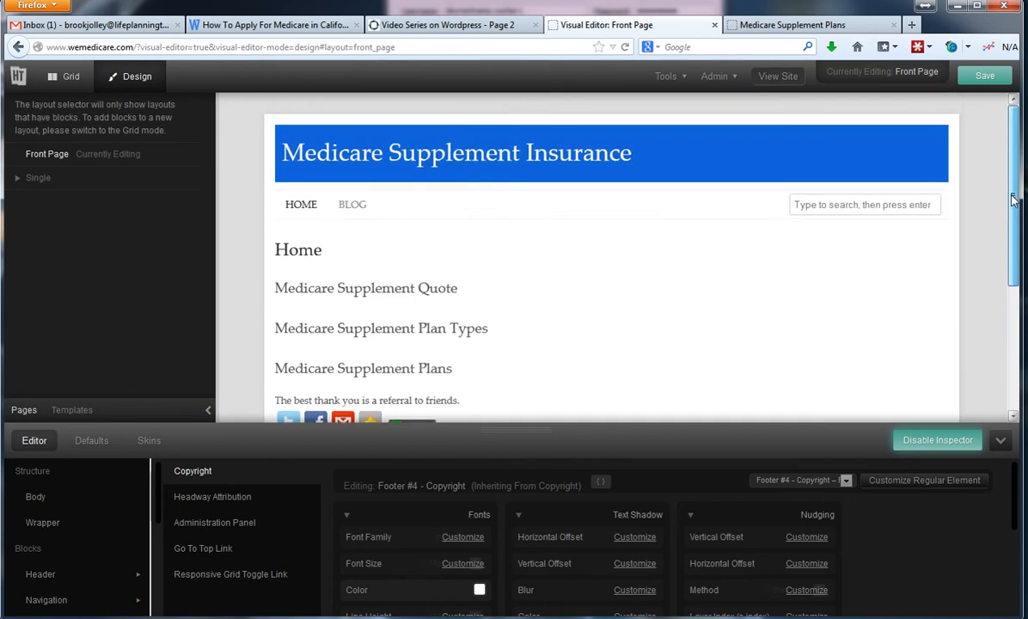
{"action": "scroll", "coordinate": [1007, 249], "scroll_direction": "down", "scroll_amount": 5}
{"action": "scroll", "coordinate": [1003, 312], "scroll_direction": "up", "scroll_amount": 2}
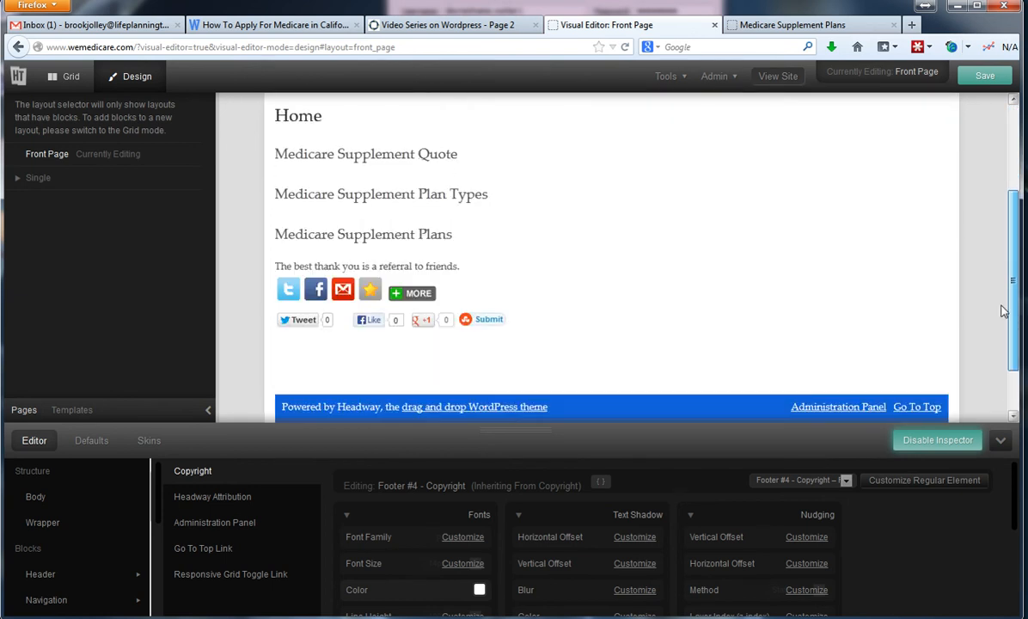
{"action": "scroll", "coordinate": [1002, 311], "scroll_direction": "up", "scroll_amount": 3}
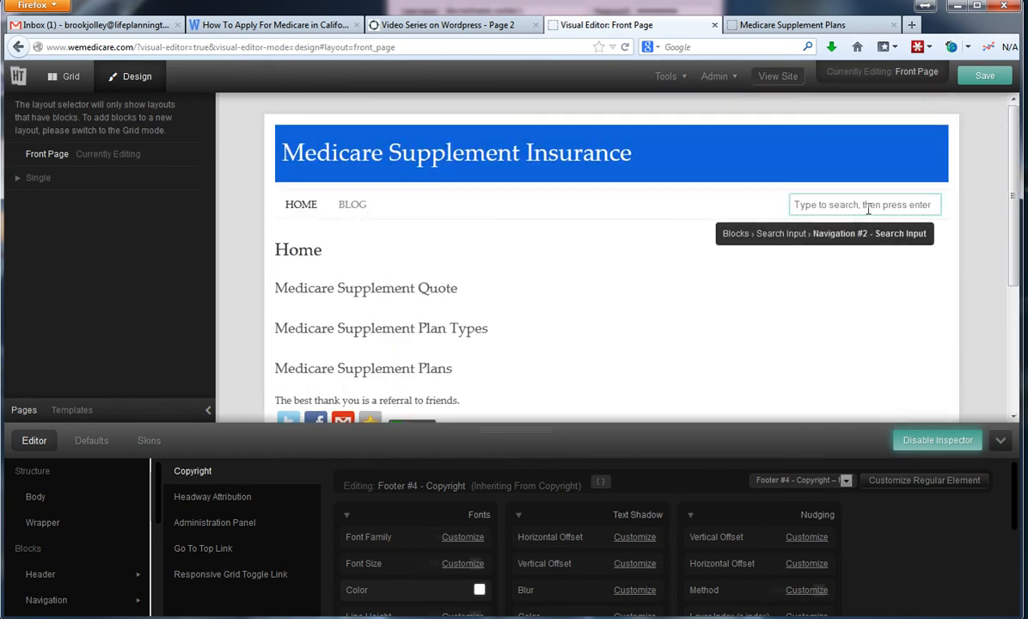
{"action": "left_click", "coordinate": [973, 77]}
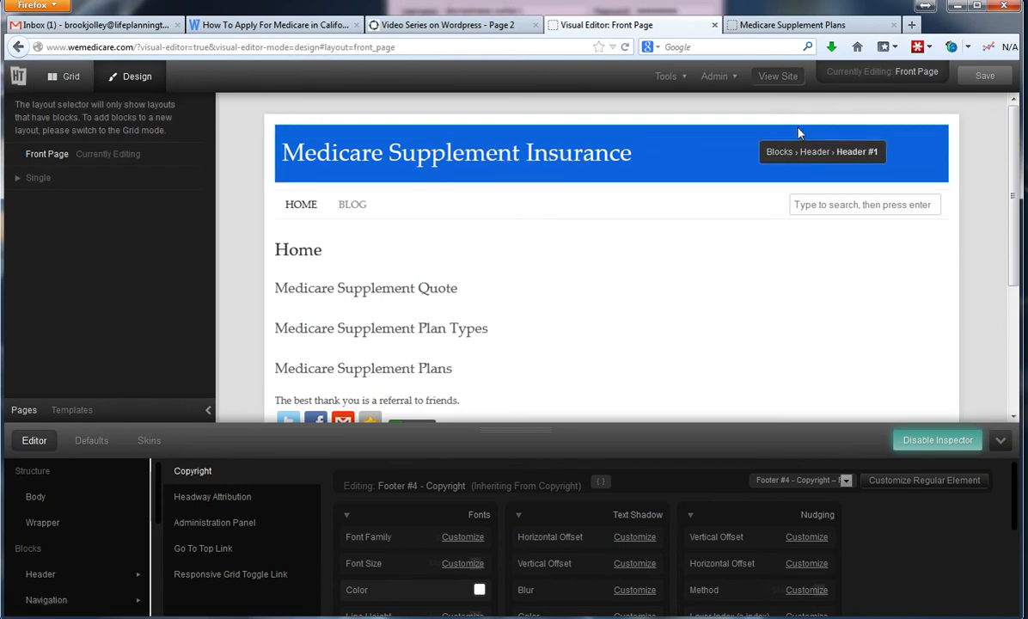
Switch the front page to Grid mode and look over its header, navigation, content and footer blocks
{"action": "left_click", "coordinate": [60, 77]}
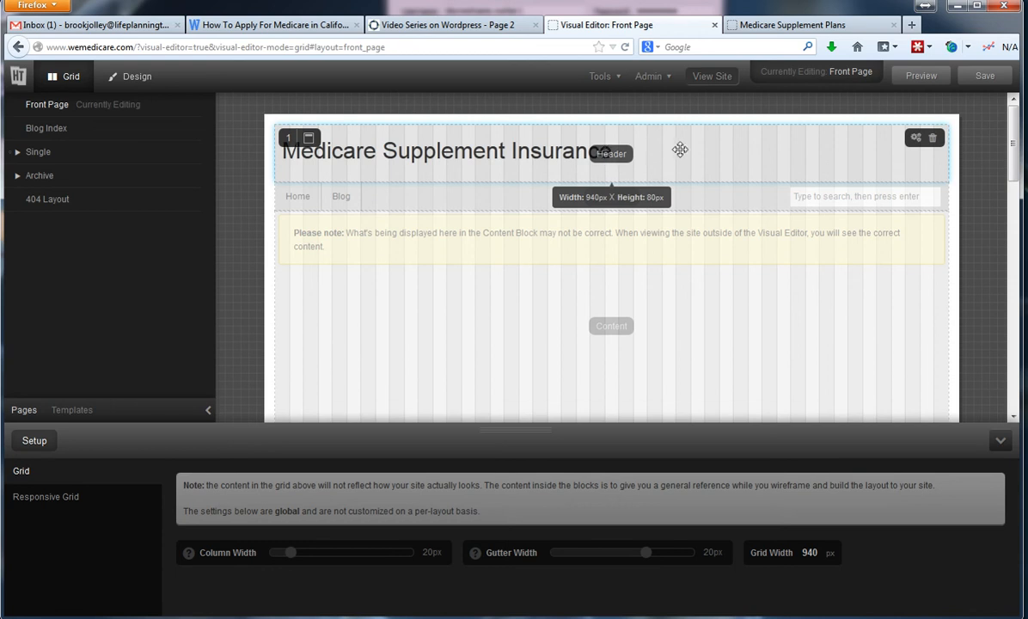
{"action": "scroll", "coordinate": [653, 258], "scroll_direction": "down", "scroll_amount": 3}
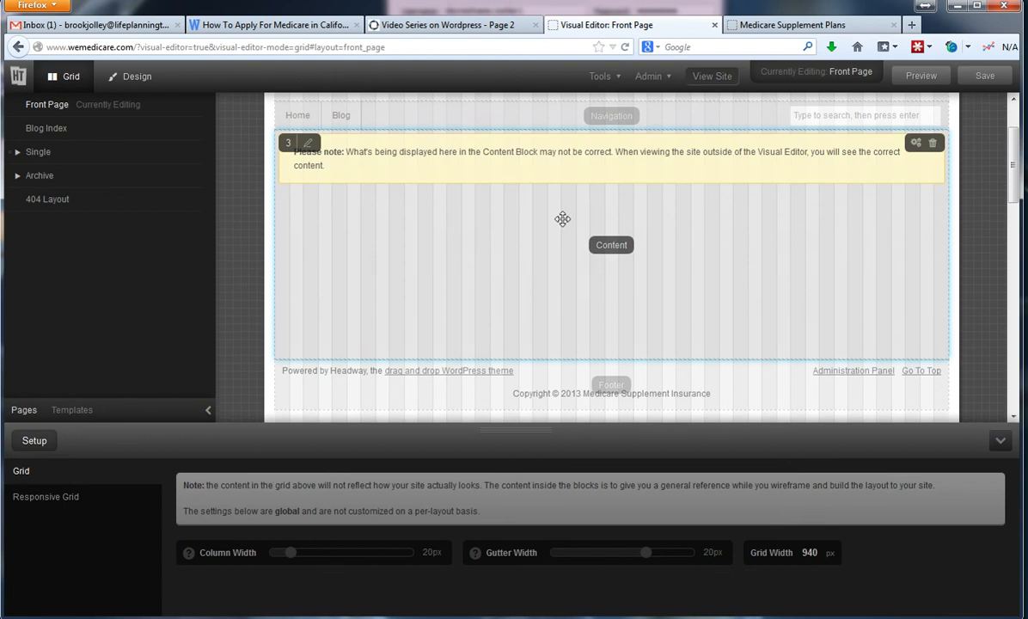
{"action": "scroll", "coordinate": [633, 295], "scroll_direction": "up", "scroll_amount": 3}
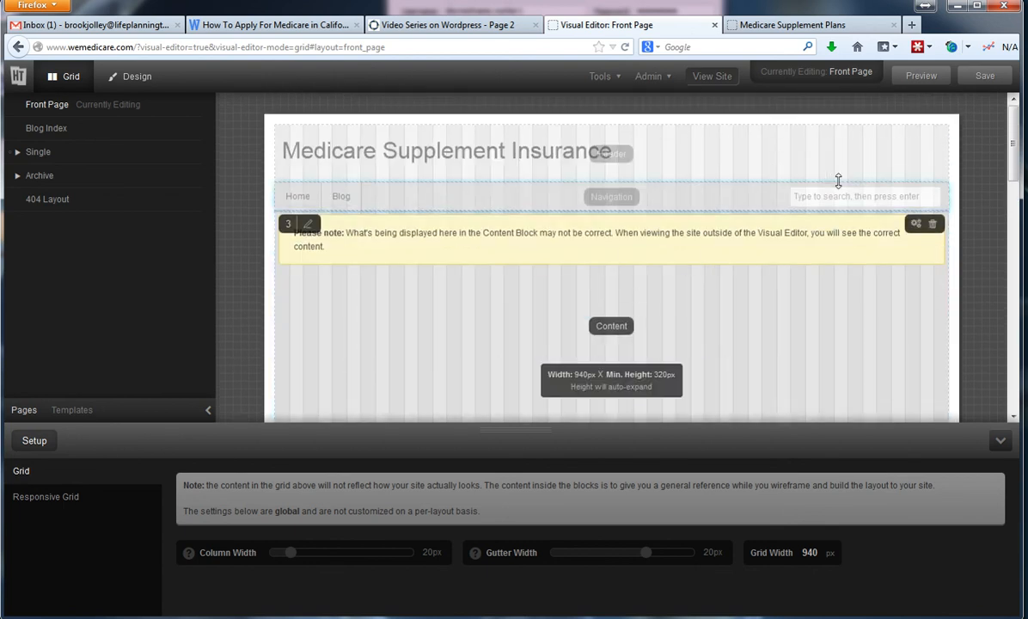
{"action": "scroll", "coordinate": [584, 250], "scroll_direction": "down", "scroll_amount": 6}
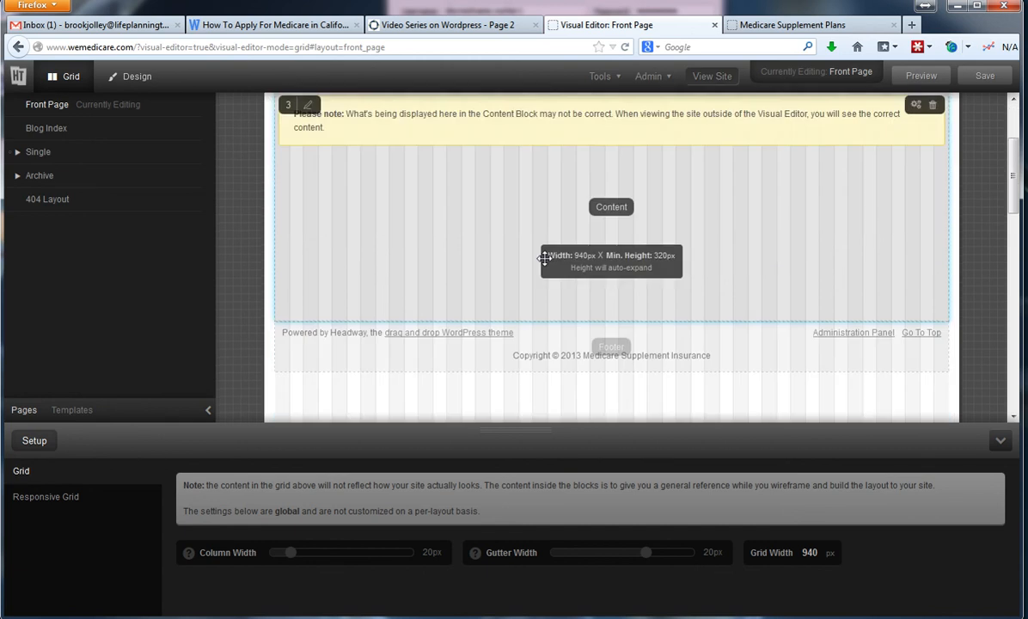